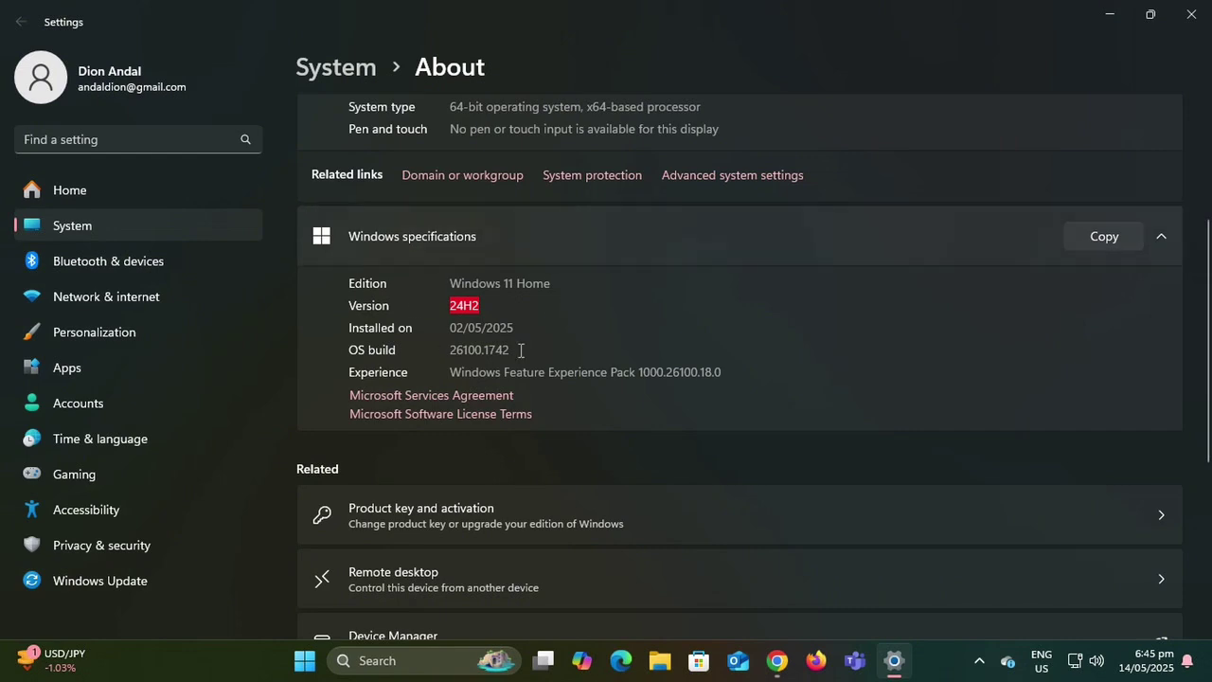
Close Settings, switch to Chrome and select the Windows 11 Insider Preview (Canary Channel) - Build 27842 edition on the ISO download page.
{"action": "left_click", "coordinate": [1191, 14]}
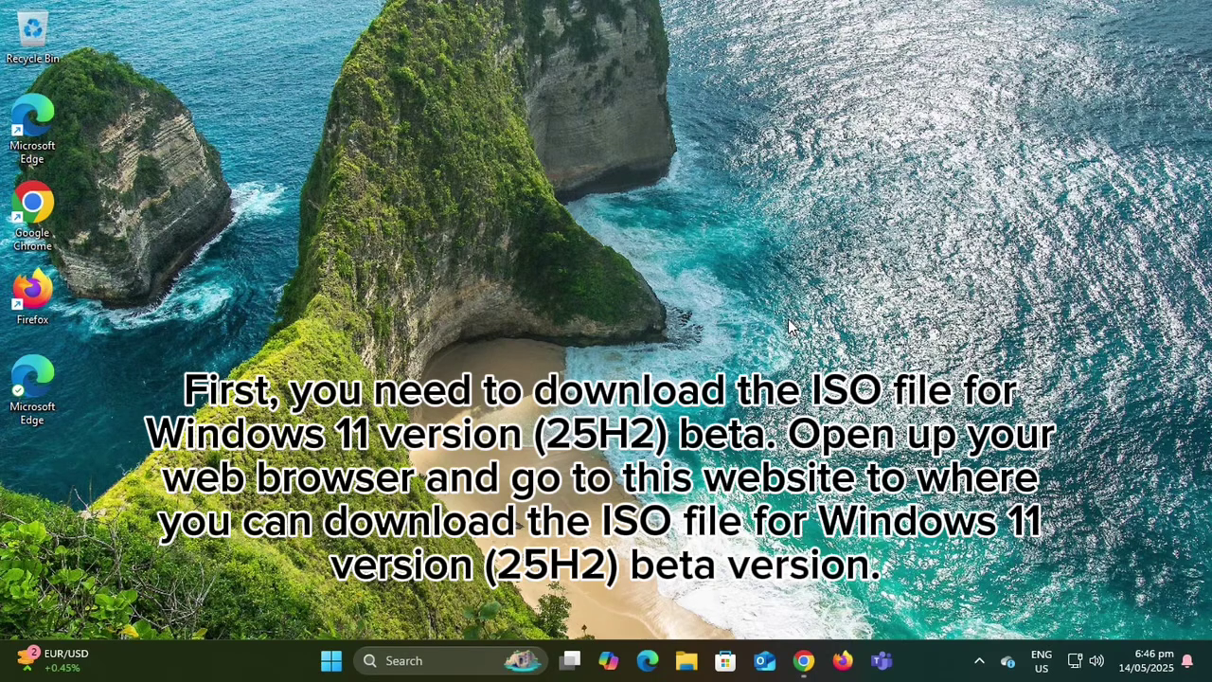
{"action": "left_click", "coordinate": [804, 659]}
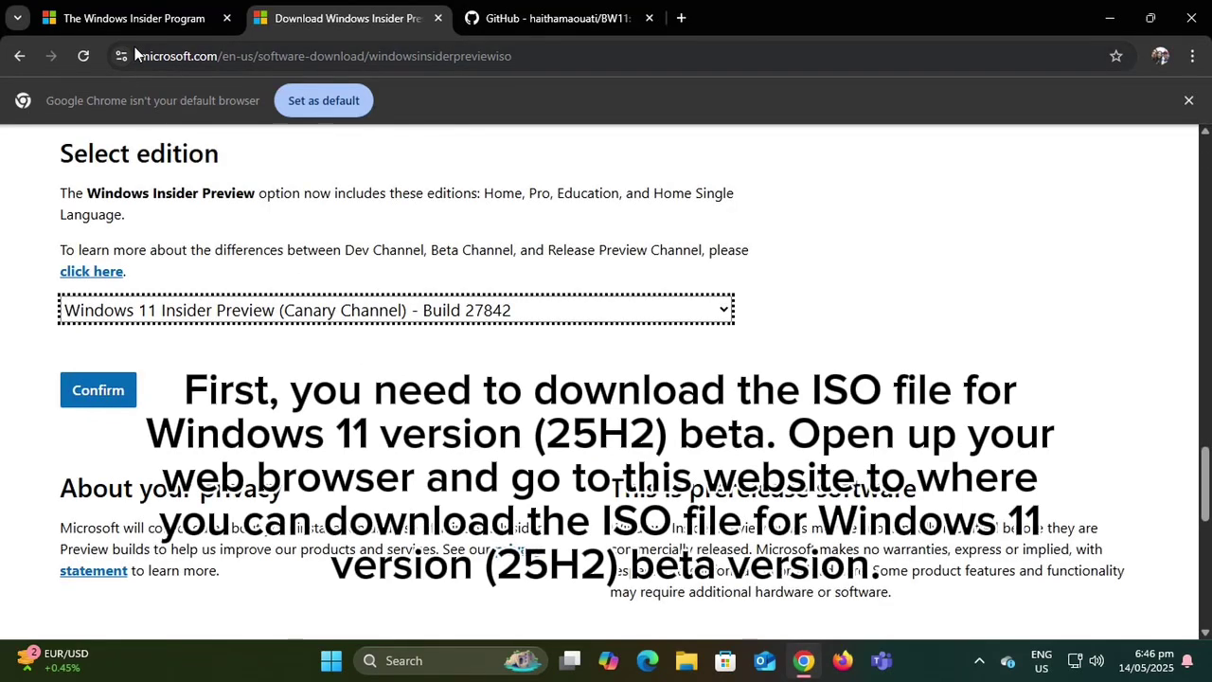
{"action": "left_click_drag", "start_coordinate": [140, 57], "coordinate": [541, 67]}
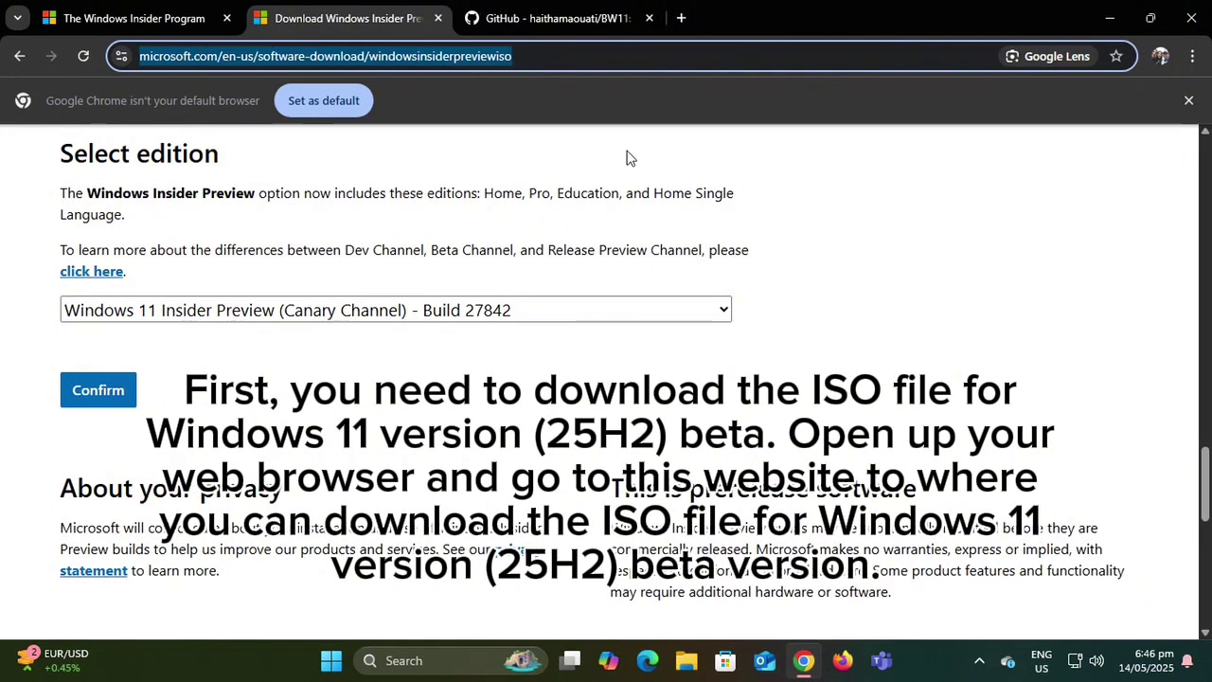
{"action": "left_click", "coordinate": [873, 250]}
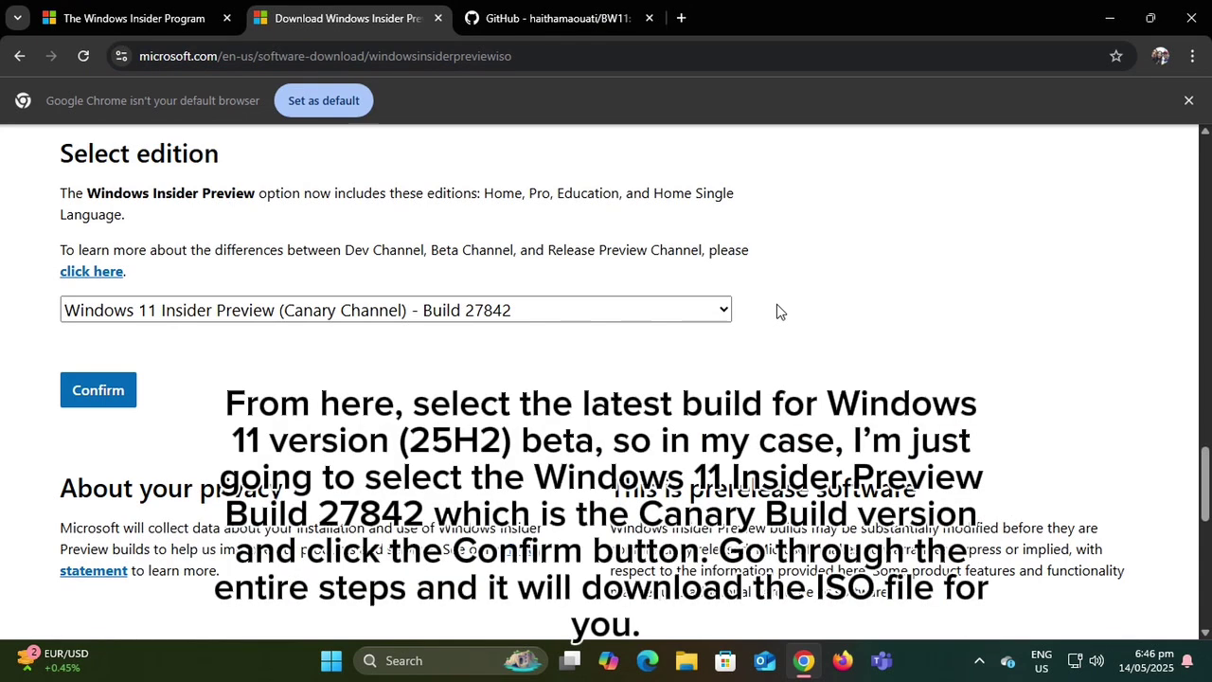
{"action": "left_click", "coordinate": [674, 316]}
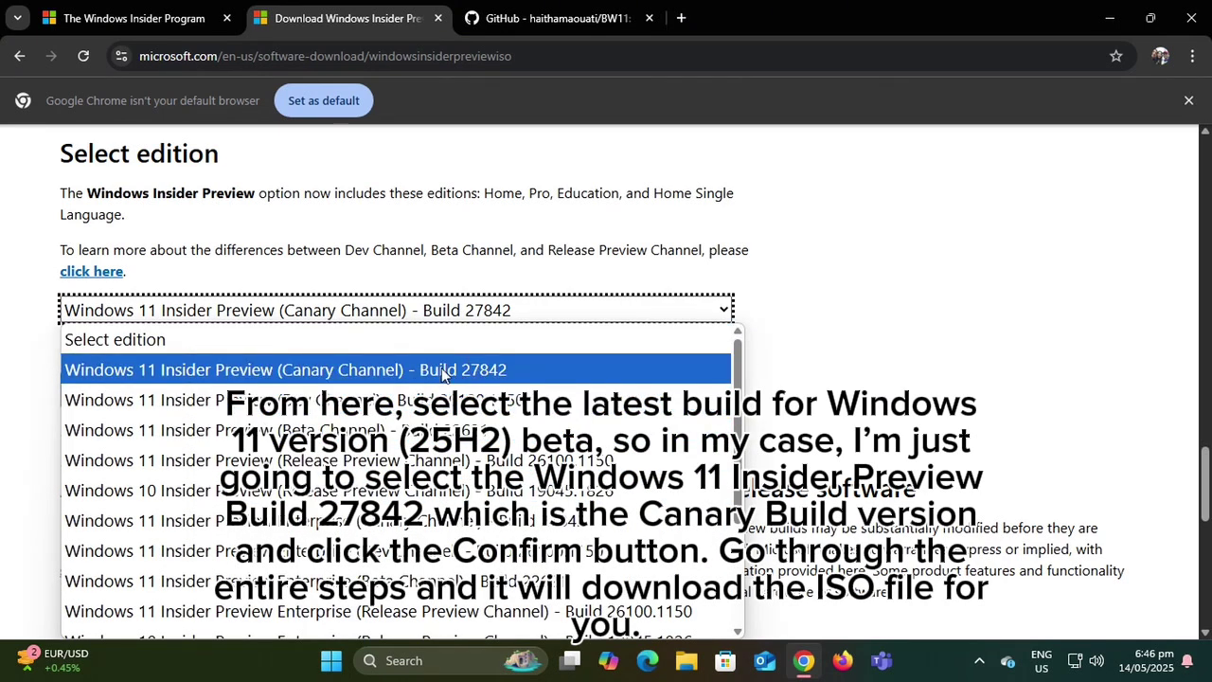
{"action": "left_click", "coordinate": [522, 368]}
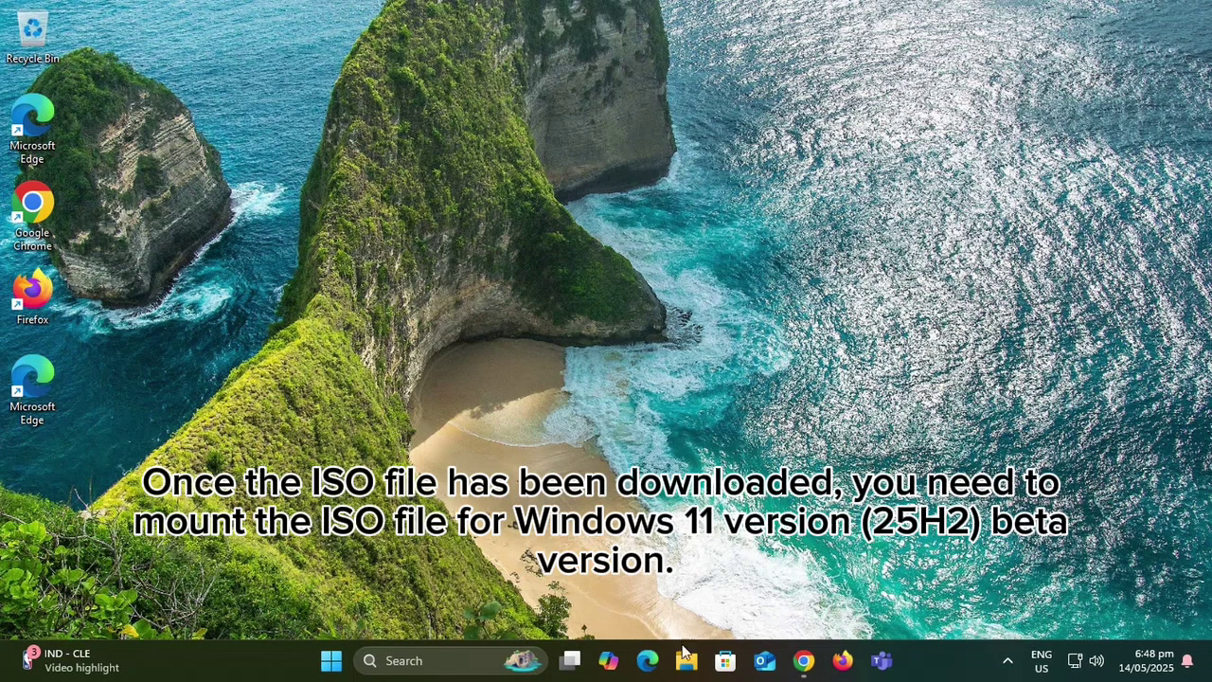
Examine the mounted Windows installation files on DVD Drive (D:) in File Explorer, and minimize its window.
{"action": "key", "text": "super+e"}
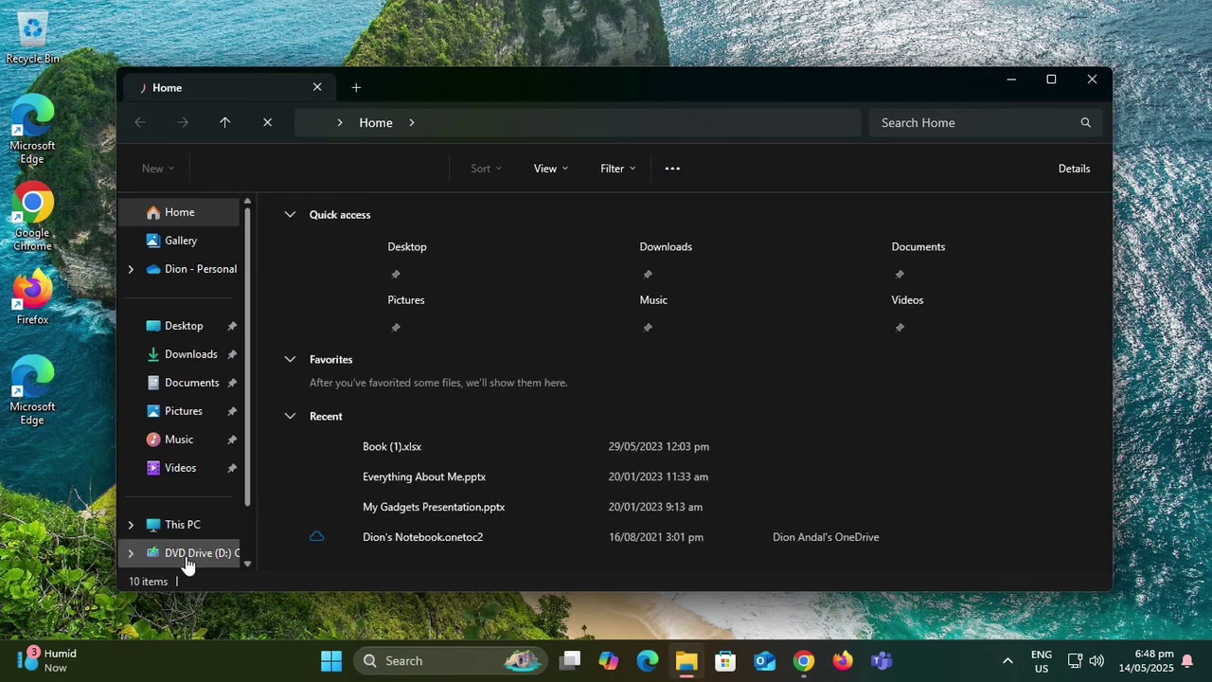
{"action": "left_click", "coordinate": [185, 558]}
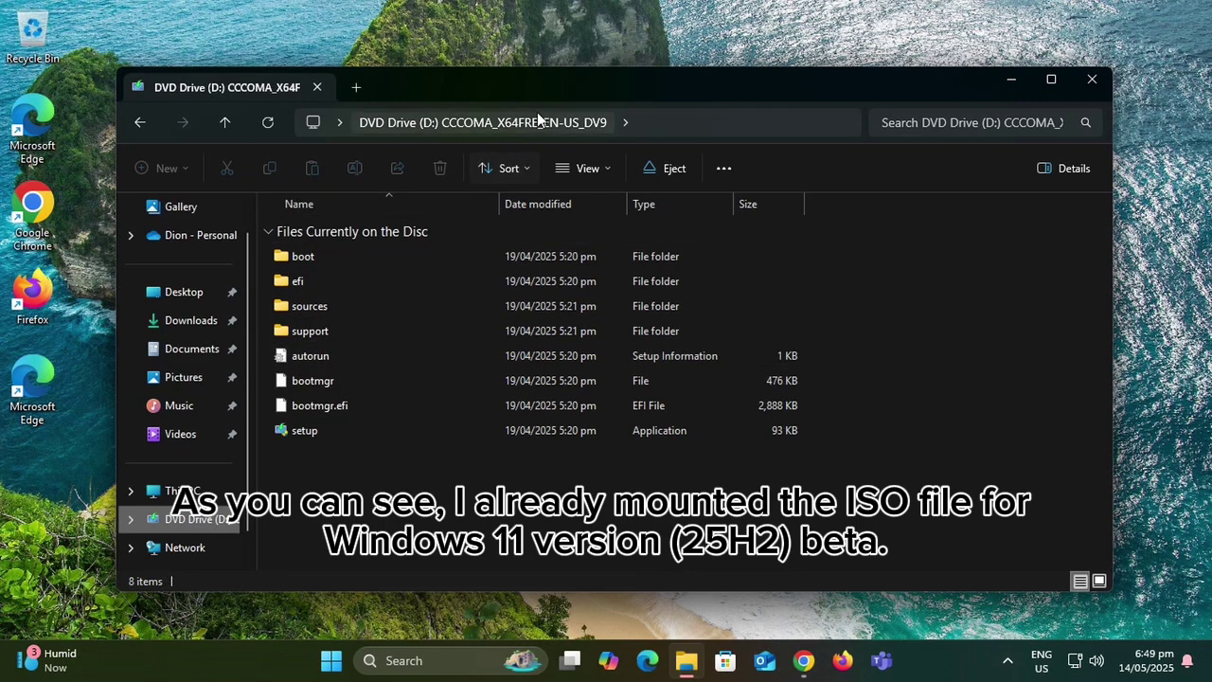
{"action": "left_click", "coordinate": [1011, 81]}
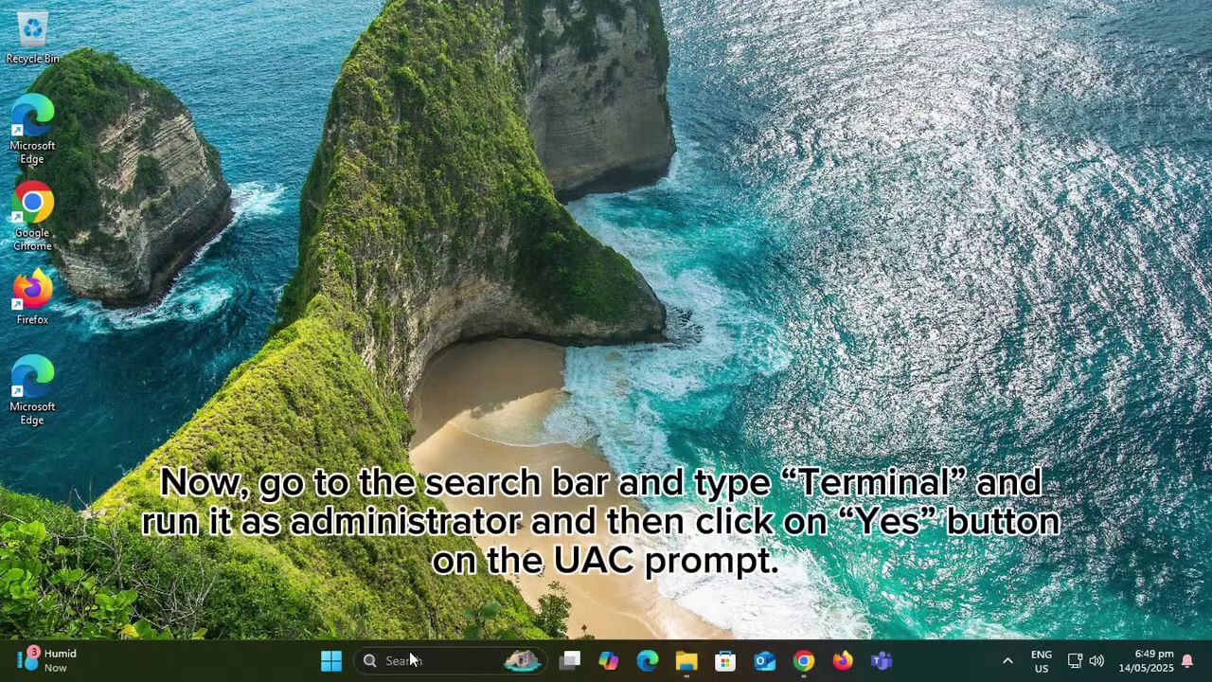
Launch Terminal as administrator, open a Command Prompt session and close the PowerShell one.
{"action": "key", "text": "super+s"}
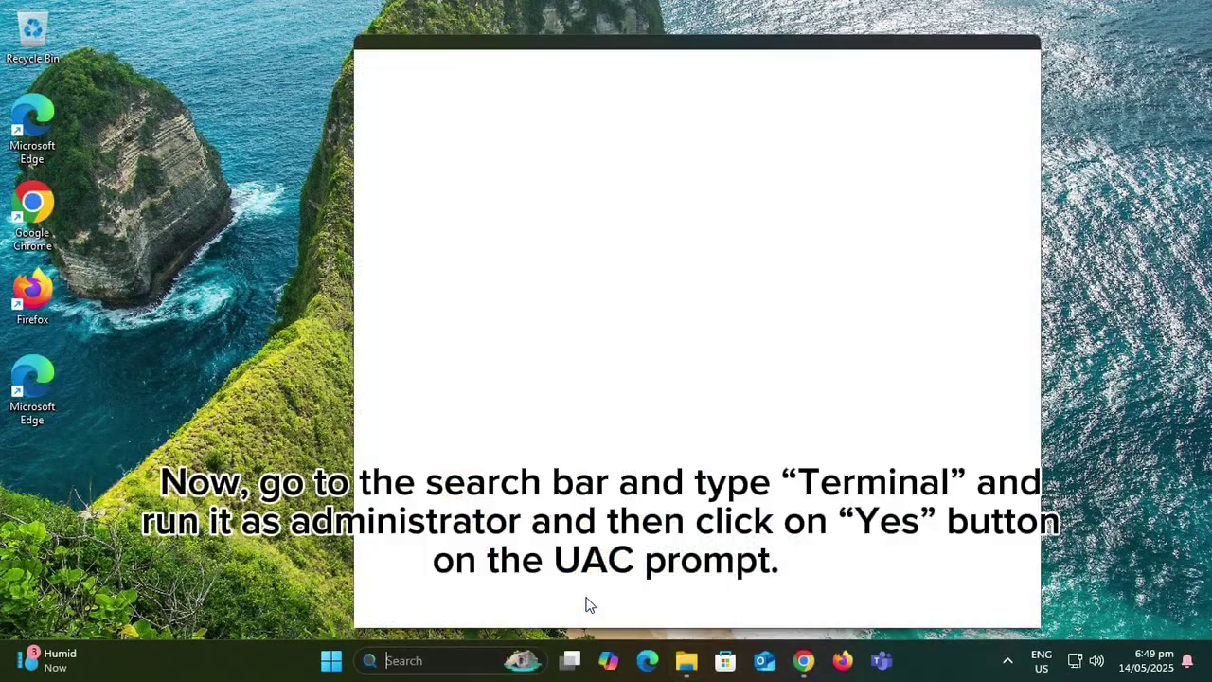
{"action": "type", "text": "terminal"}
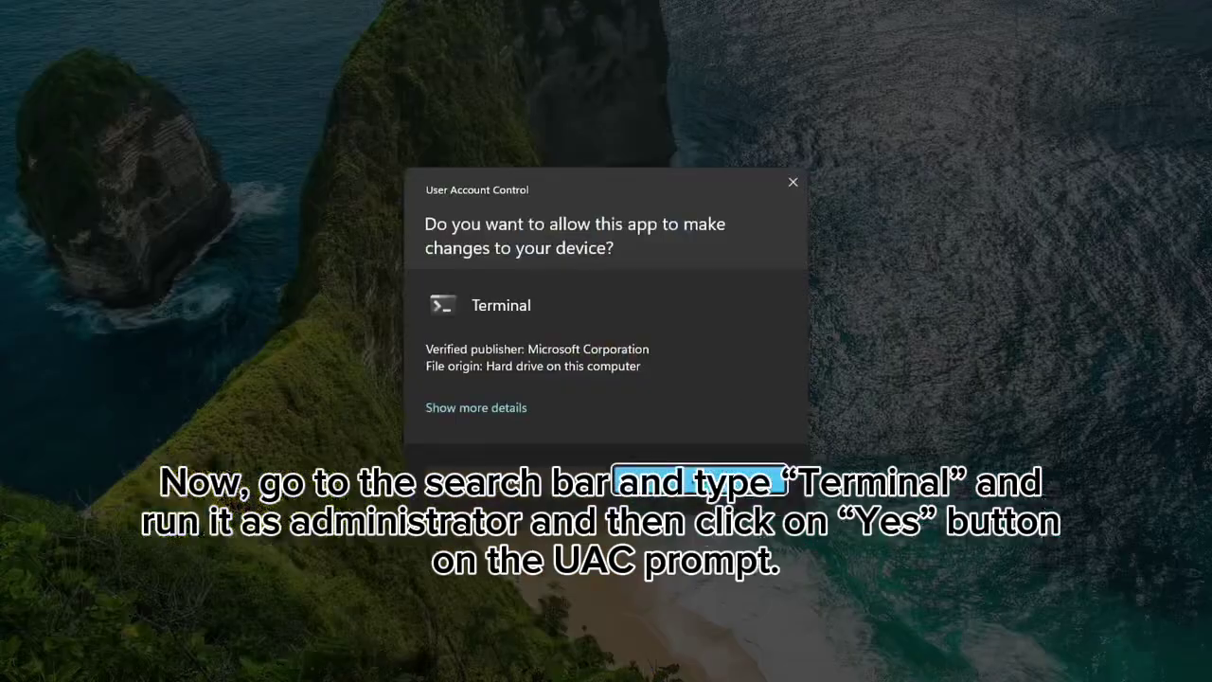
{"action": "left_click", "coordinate": [547, 484]}
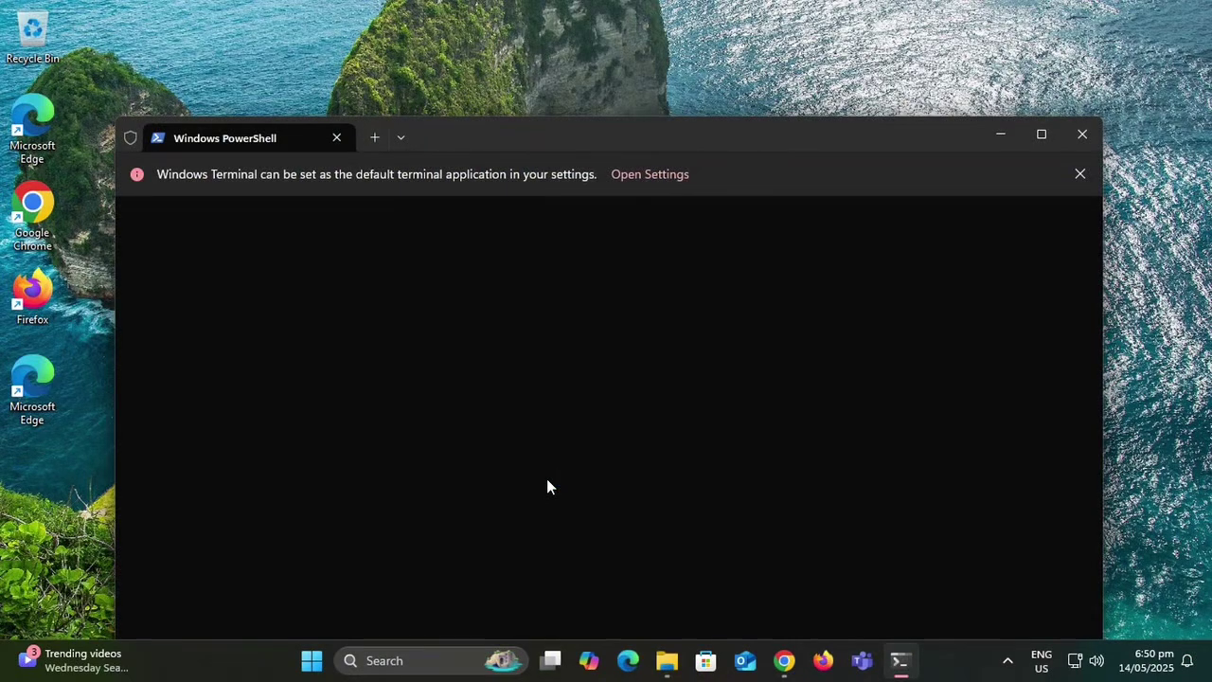
{"action": "left_click", "coordinate": [402, 140]}
{"action": "left_click", "coordinate": [437, 201]}
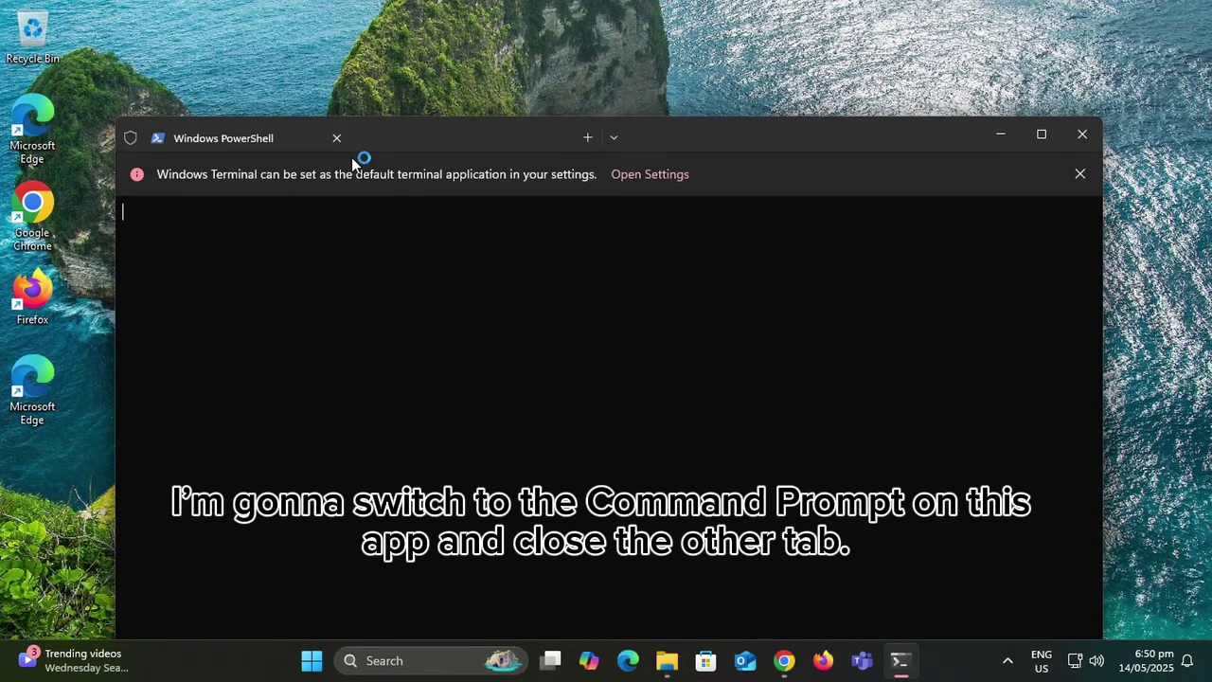
{"action": "left_click", "coordinate": [337, 139]}
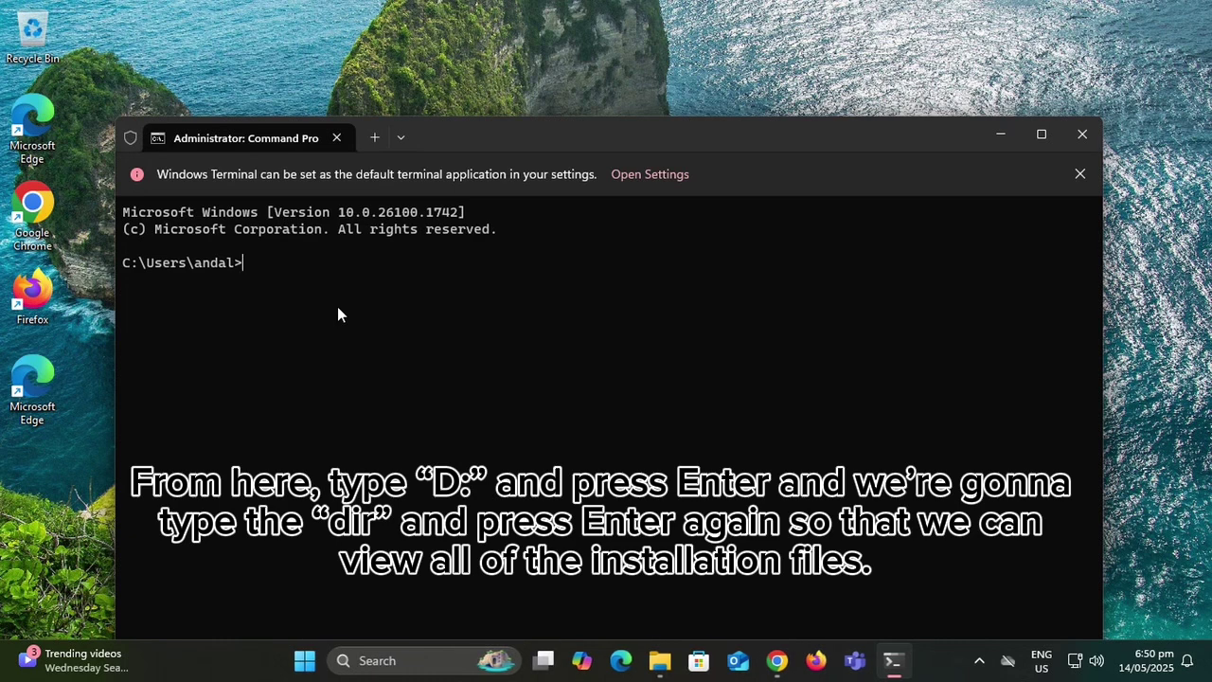
Change to drive D: in Command Prompt and list its files with dir.
{"action": "type", "text": "D:"}
{"action": "key", "text": "Return"}
{"action": "type", "text": "dir"}
{"action": "key", "text": "Return"}
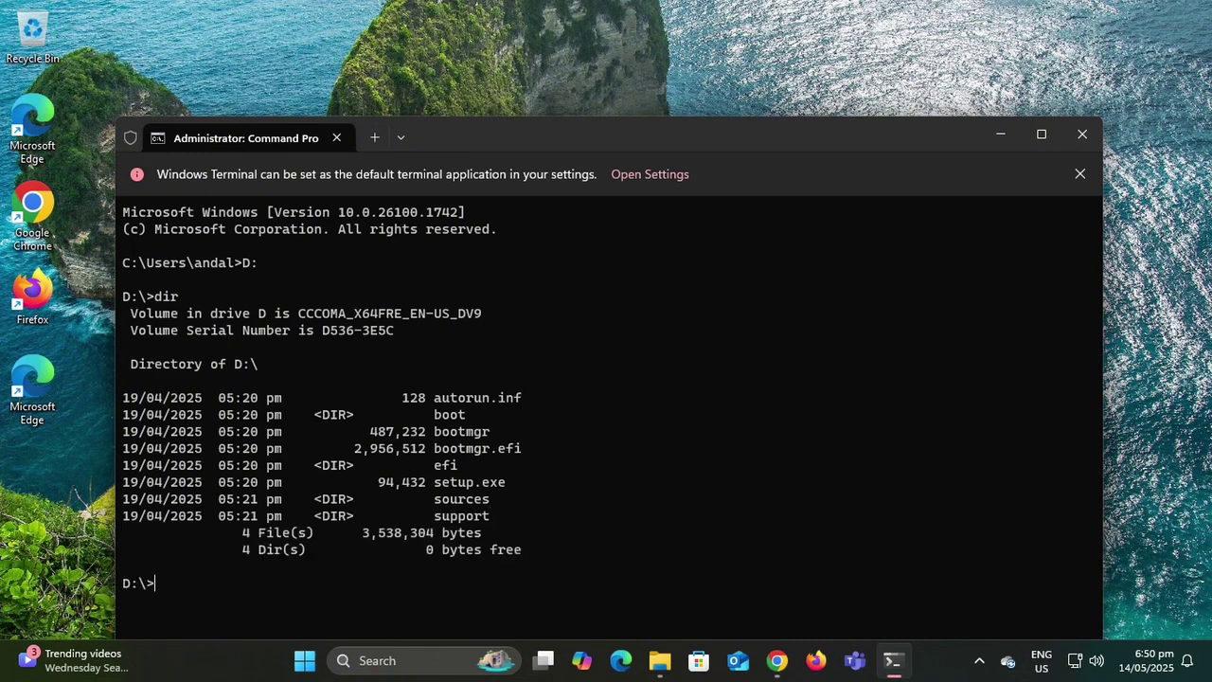
Run "setup.exe /product server" from drive D: to start Windows Server Setup, and minimize the terminal.
{"action": "left_click_drag", "start_coordinate": [653, 138], "coordinate": [703, 82]}
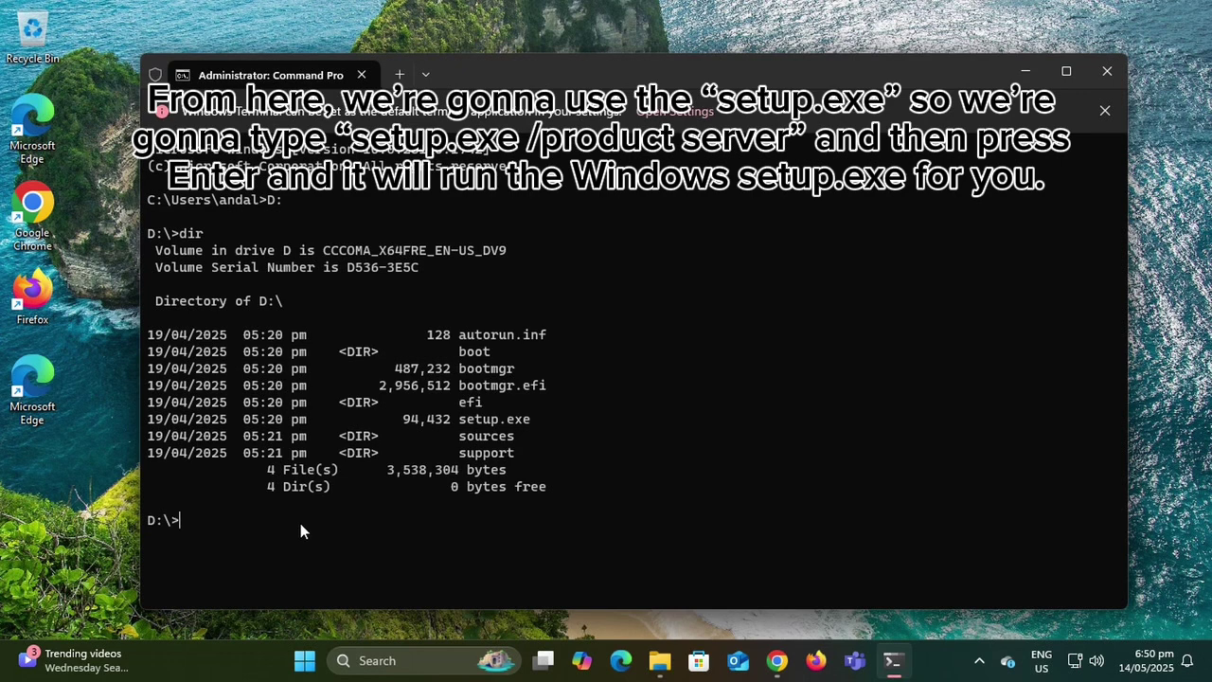
{"action": "type", "text": "se"}
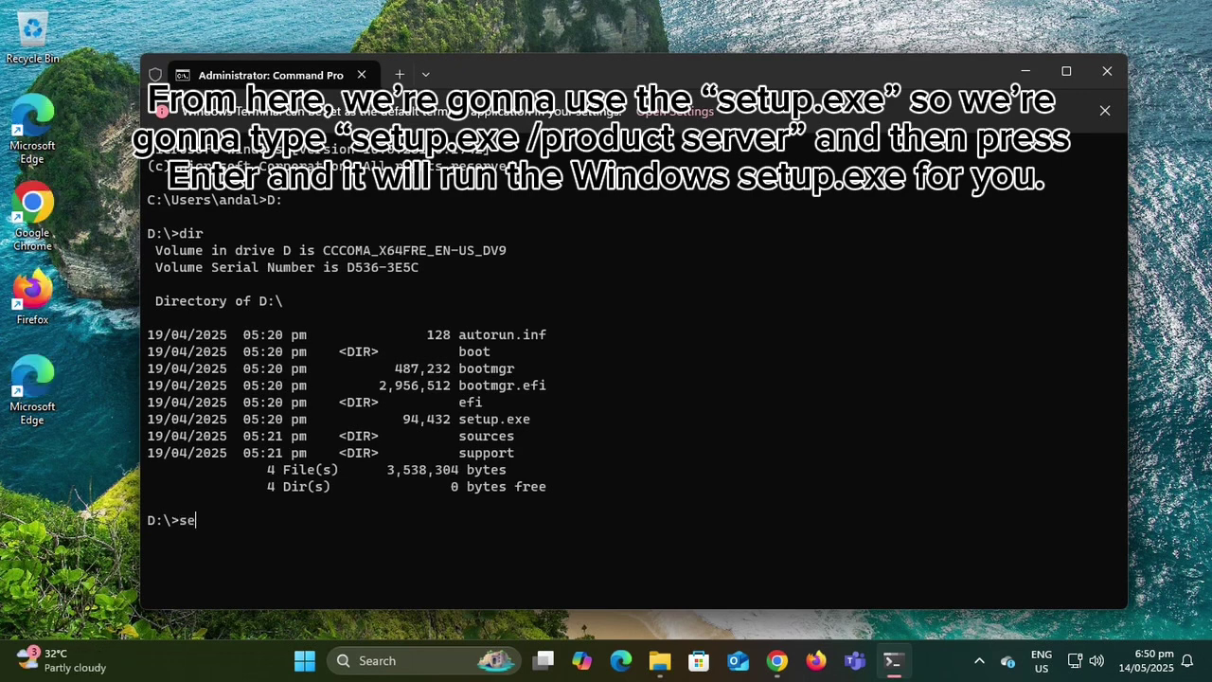
{"action": "type", "text": "tup.exe /product ser"}
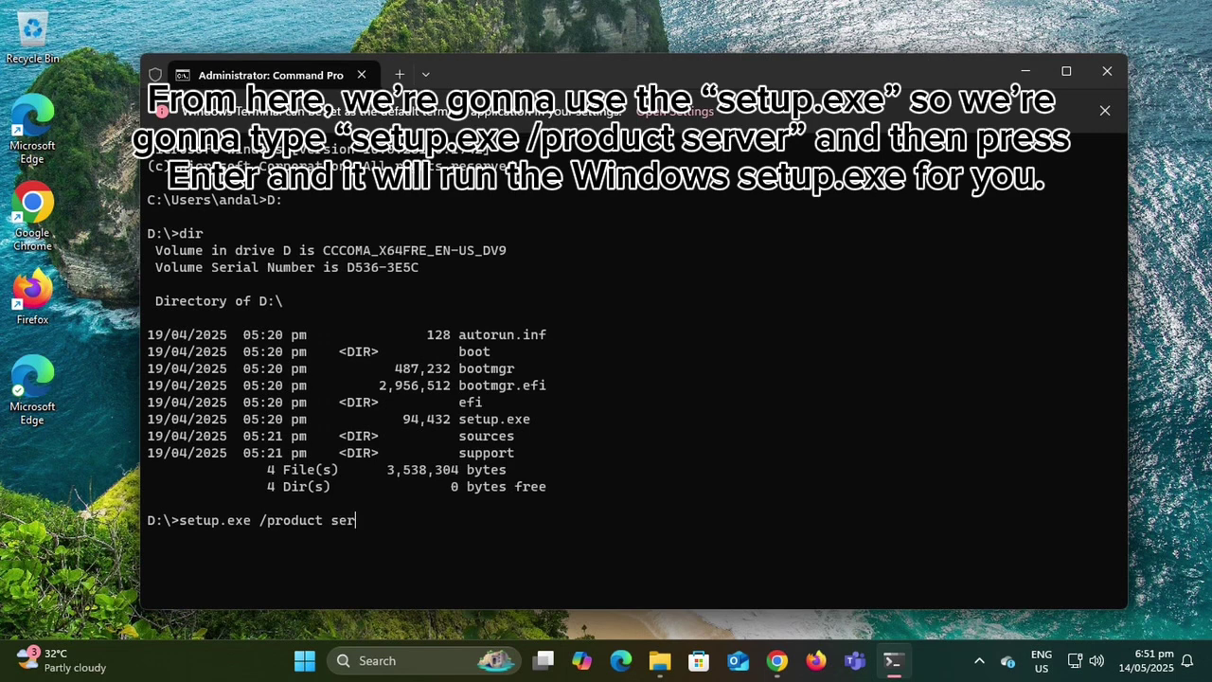
{"action": "type", "text": "ver"}
{"action": "key", "text": "Return"}
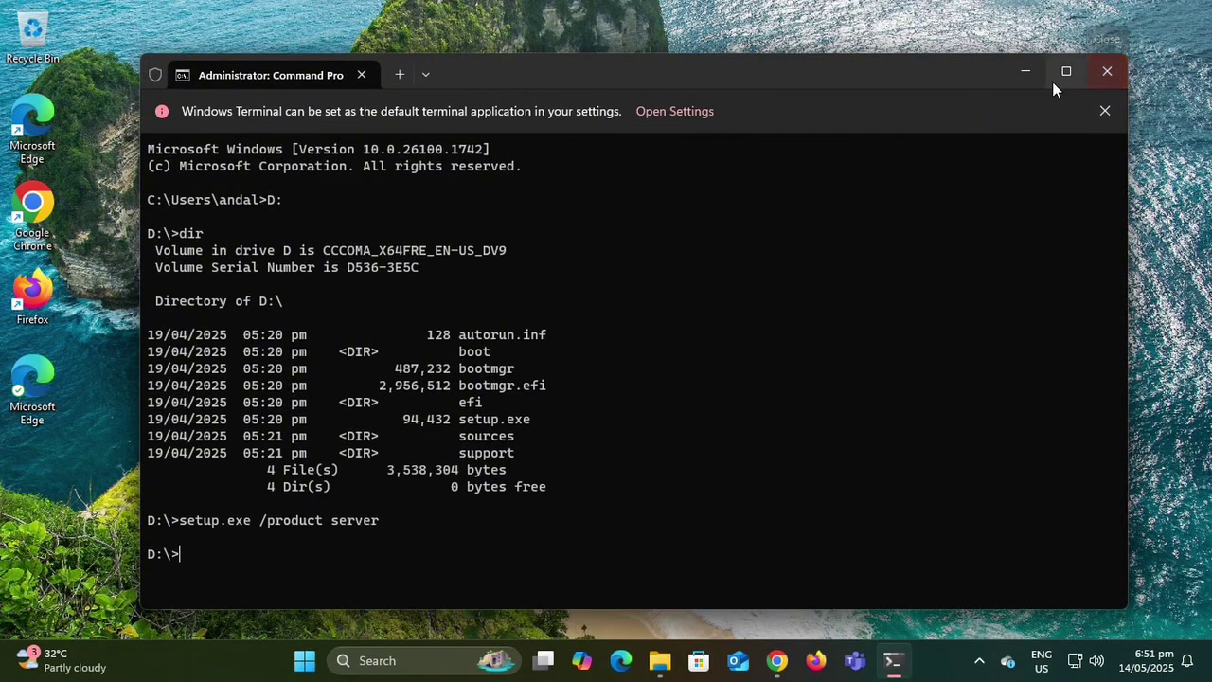
{"action": "left_click", "coordinate": [1026, 73]}
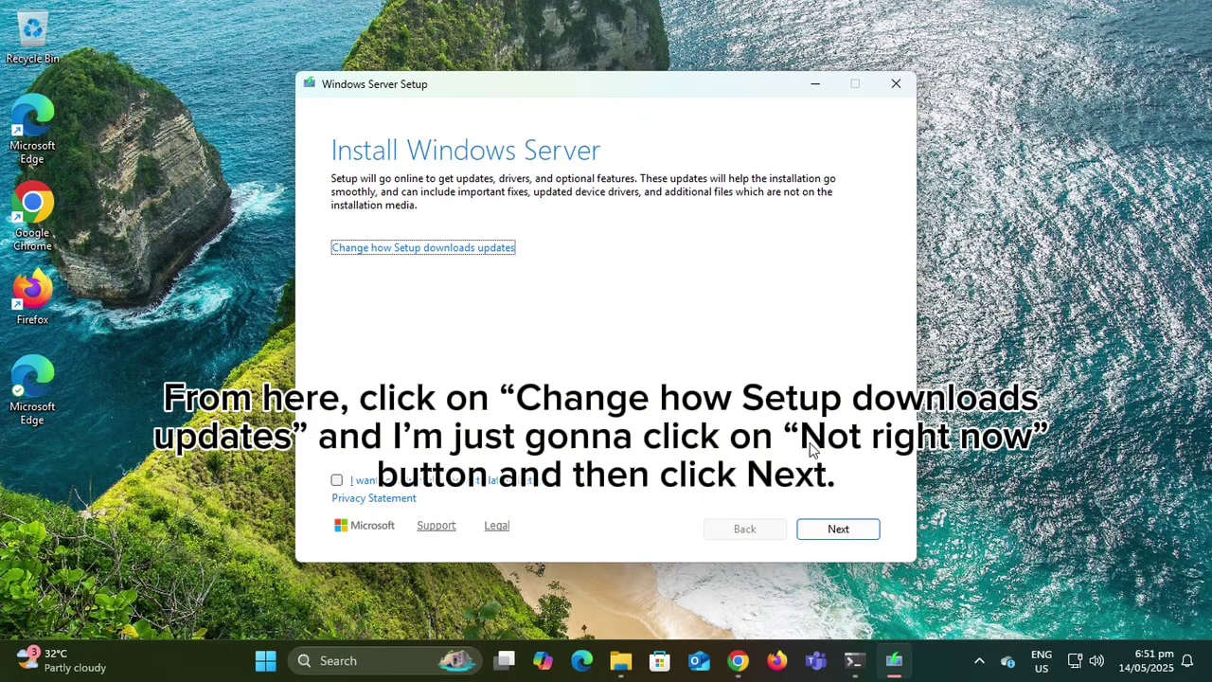
Try to continue Windows Server Setup with updates set to "Not right now", and close the setup.
{"action": "left_click", "coordinate": [441, 248]}
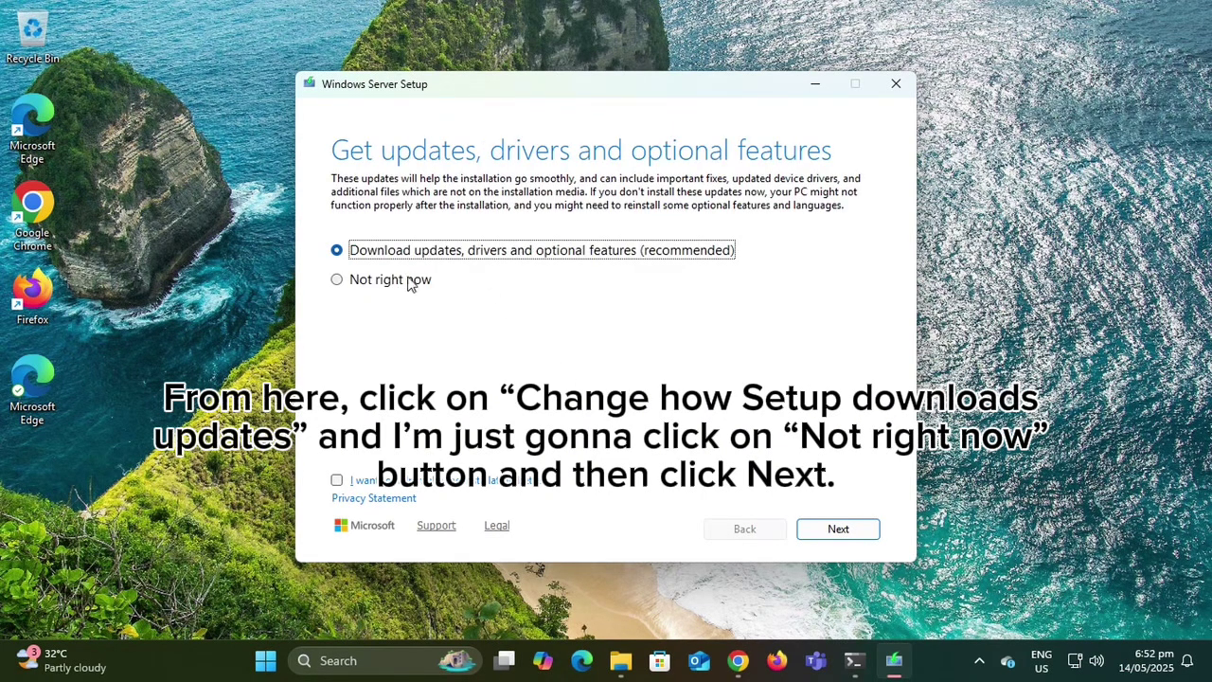
{"action": "left_click", "coordinate": [379, 281]}
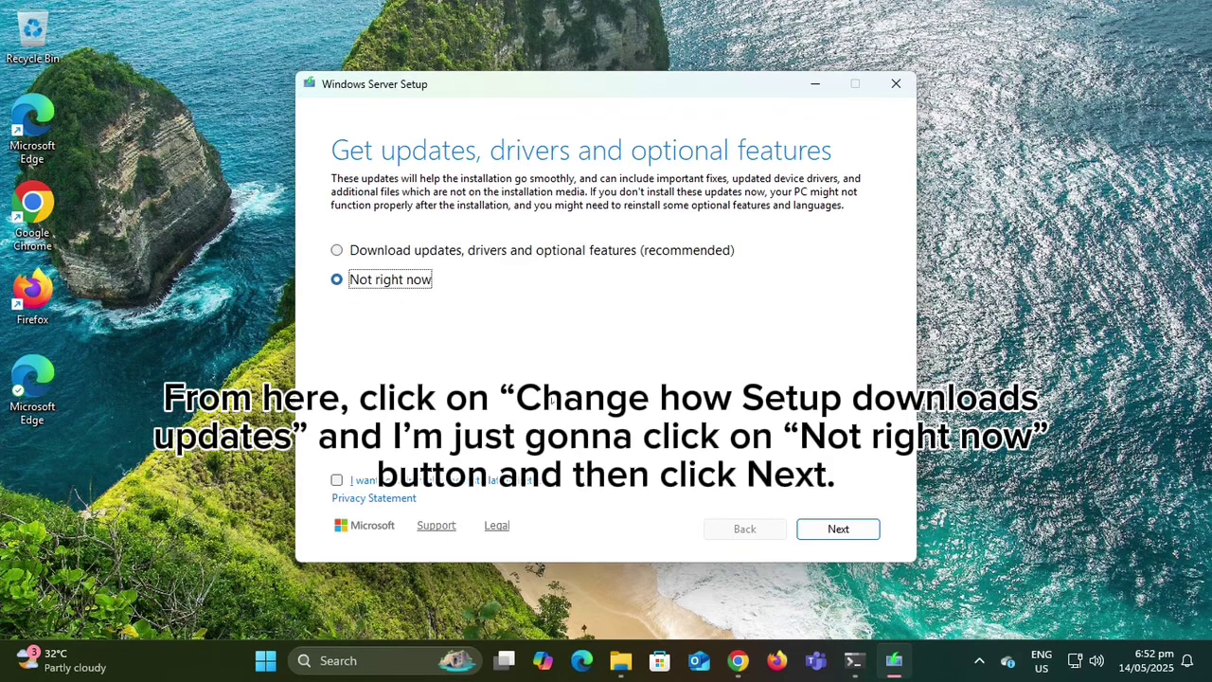
{"action": "left_click", "coordinate": [822, 530]}
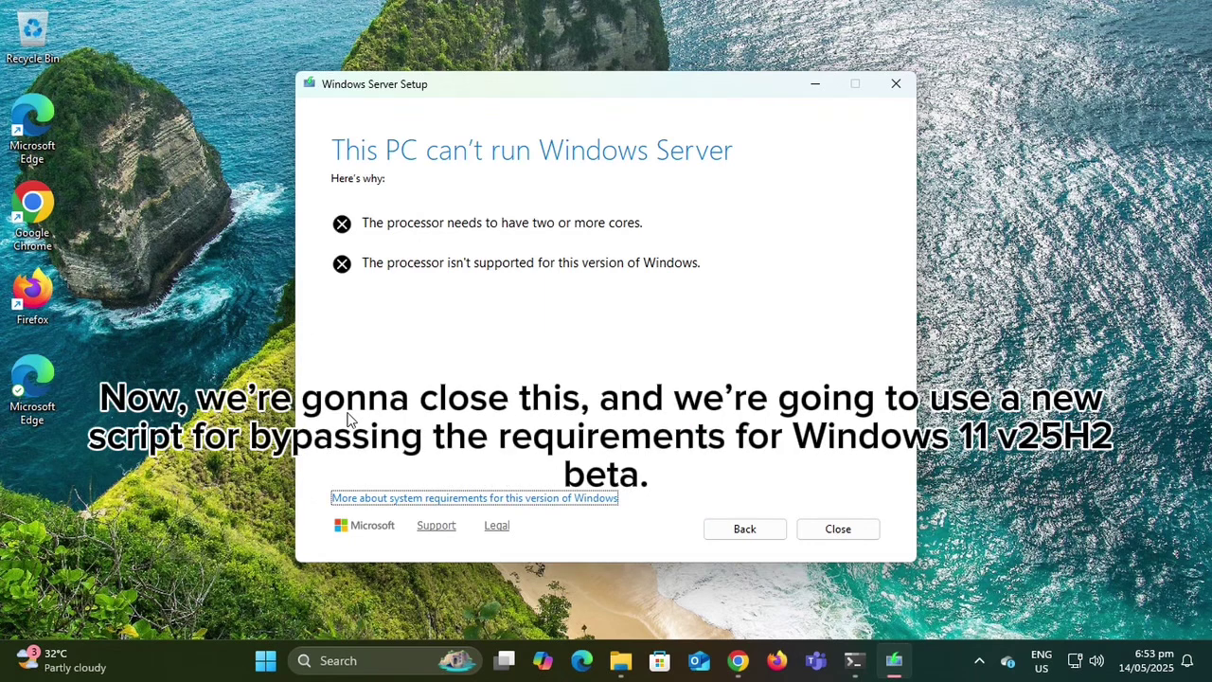
{"action": "left_click", "coordinate": [825, 538]}
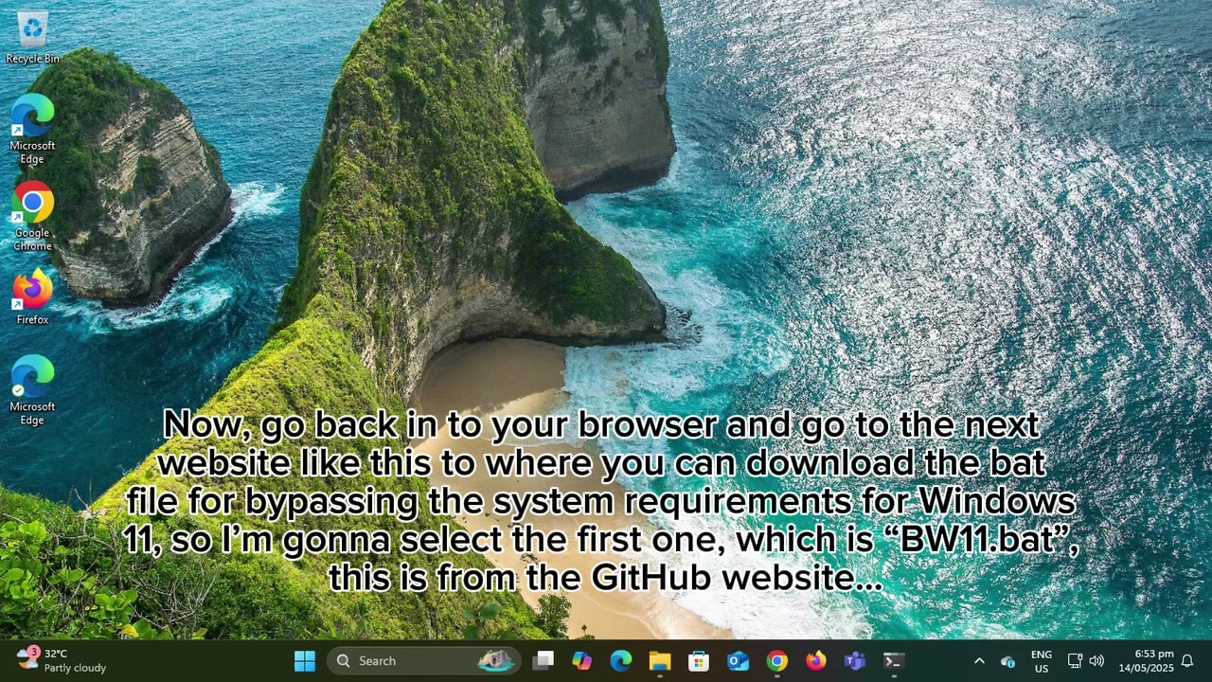
Switch to Chrome, download the raw BW11.bat file from the BW11 GitHub repository and check the recent downloads.
{"action": "left_click", "coordinate": [774, 659]}
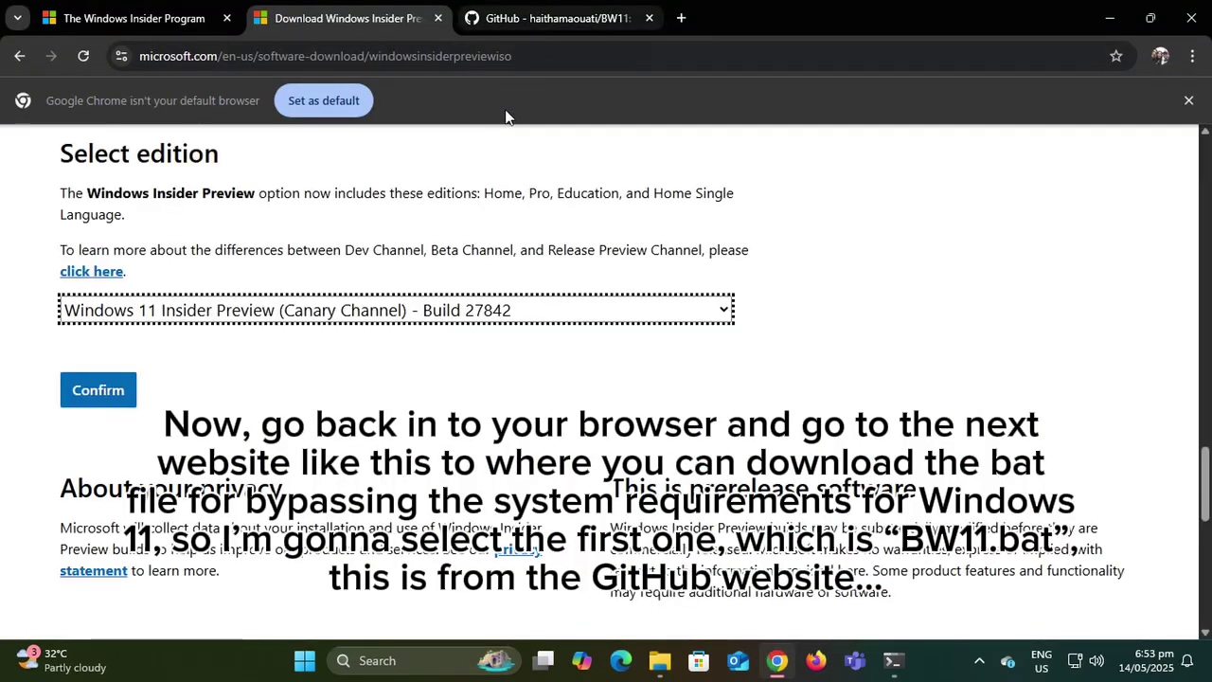
{"action": "left_click", "coordinate": [539, 21]}
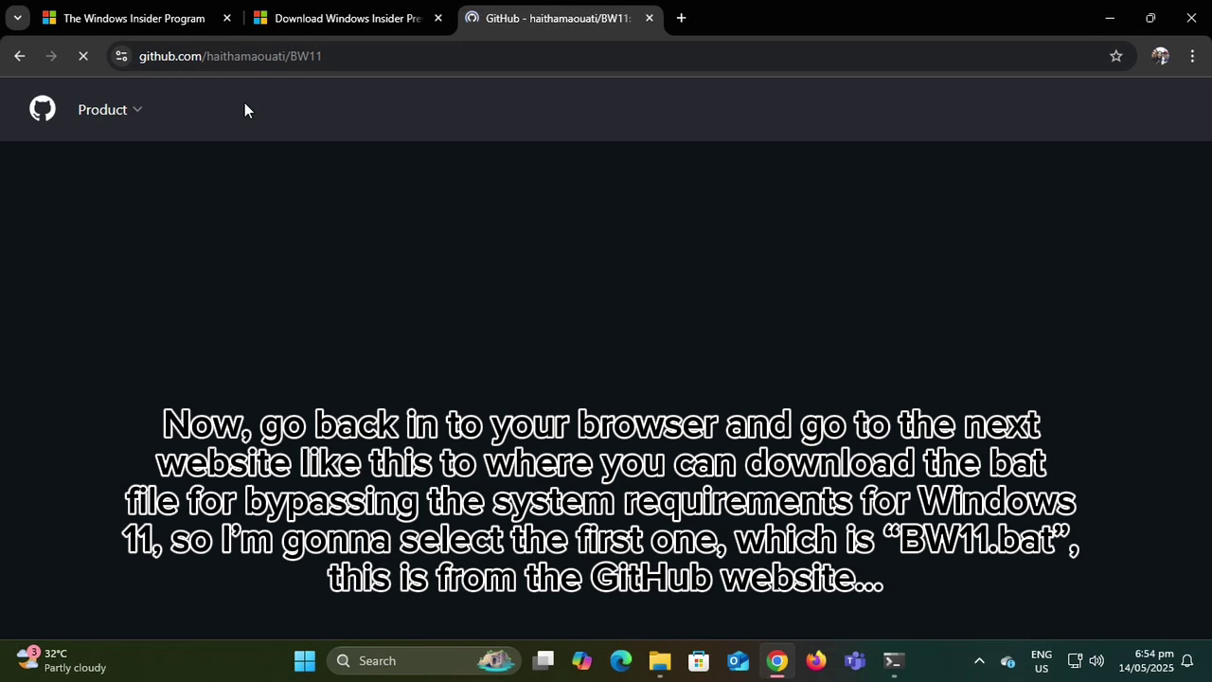
{"action": "mouse_move", "coordinate": [244, 104]}
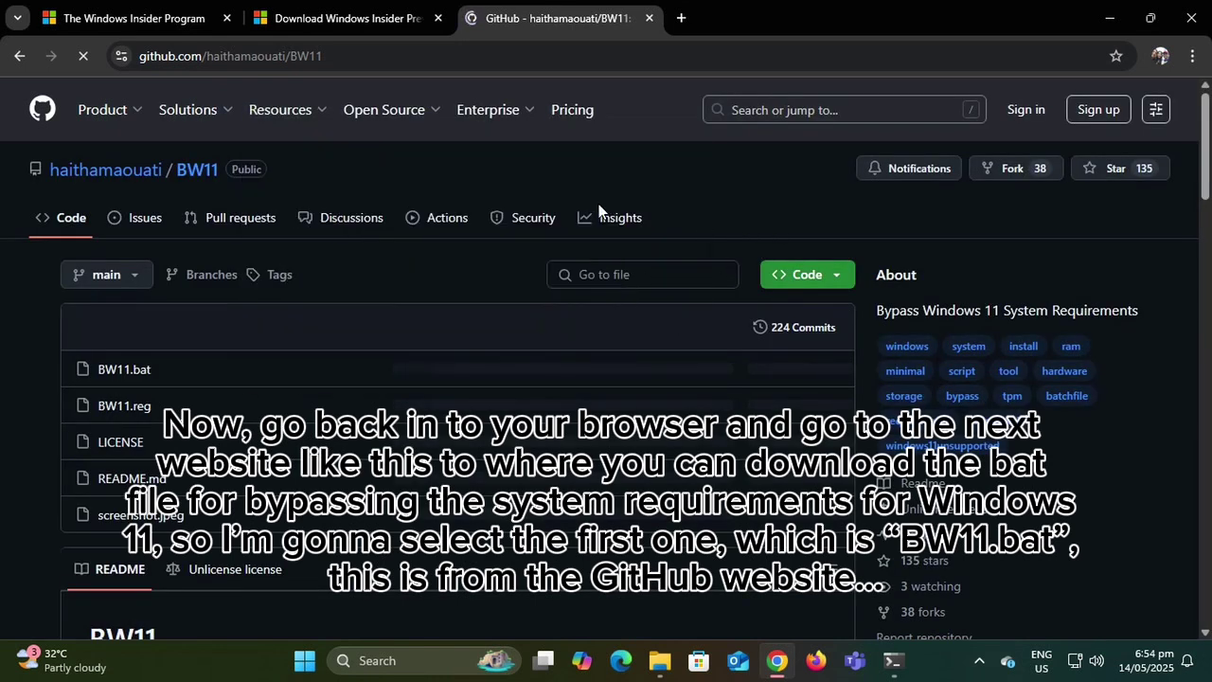
{"action": "left_click", "coordinate": [330, 56]}
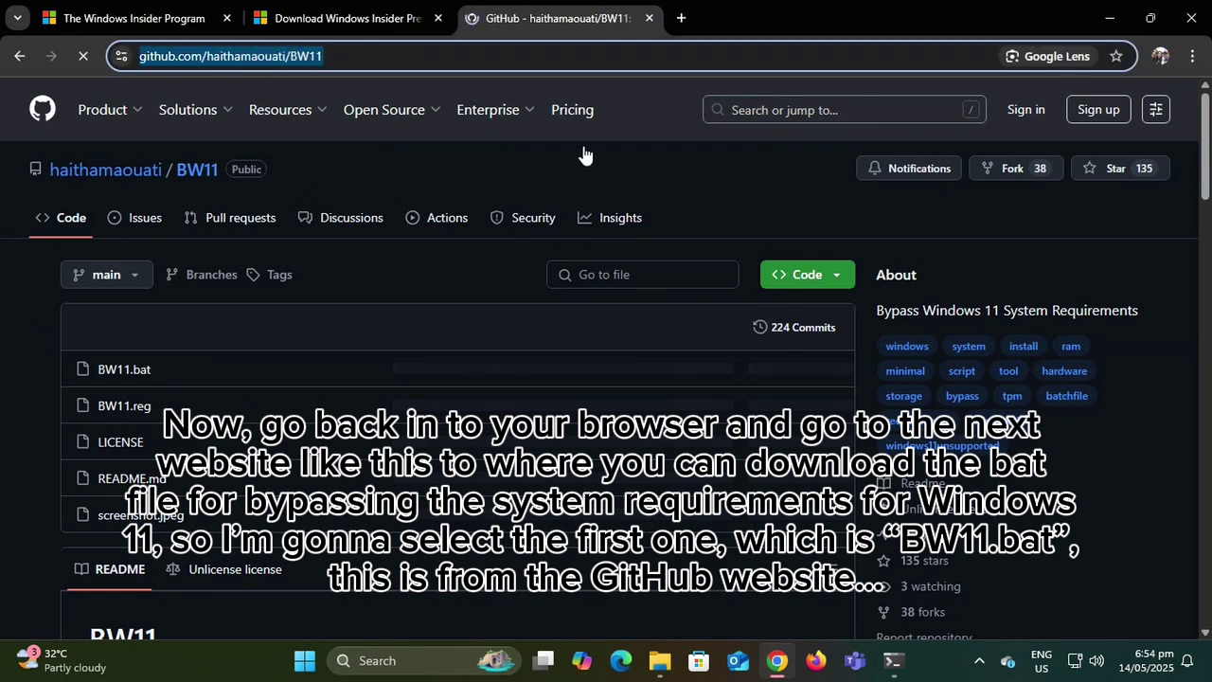
{"action": "left_click", "coordinate": [726, 178]}
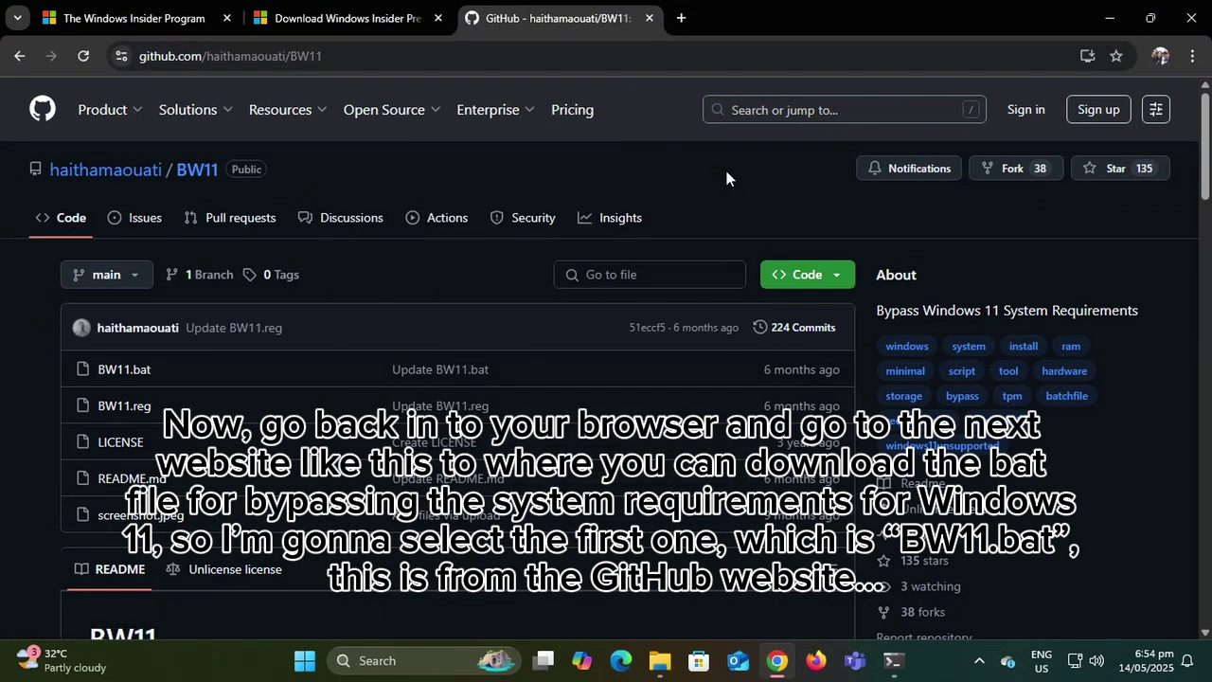
{"action": "left_click", "coordinate": [135, 372]}
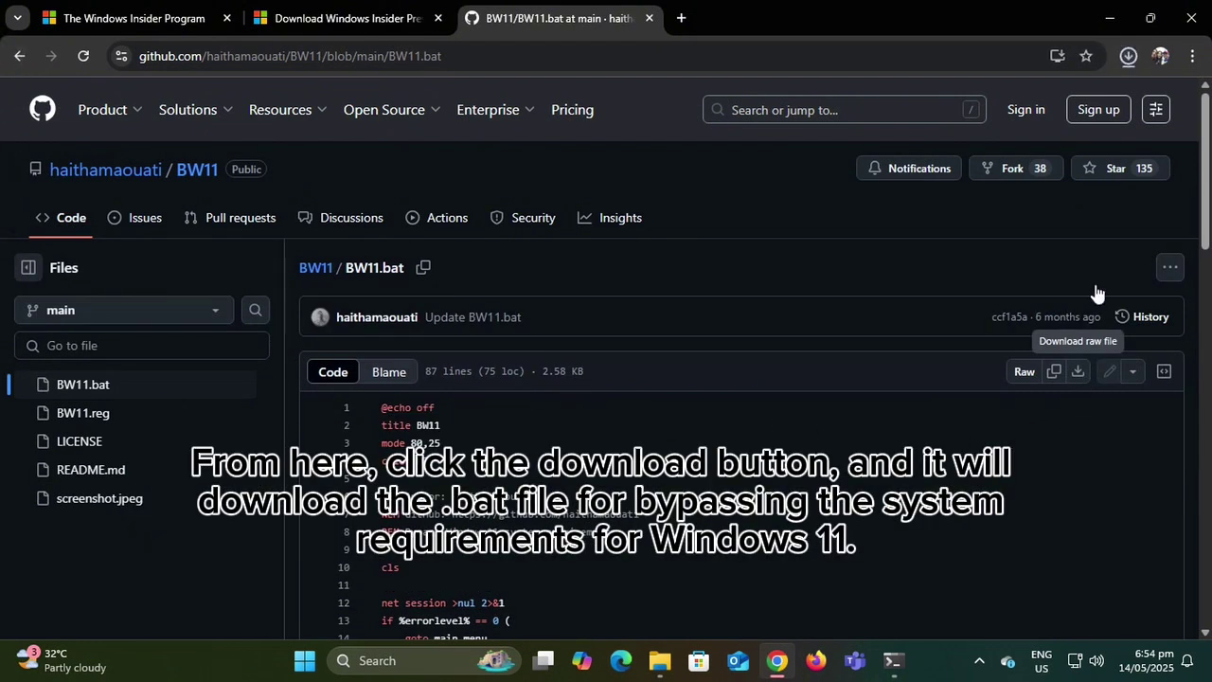
{"action": "left_click", "coordinate": [1127, 57]}
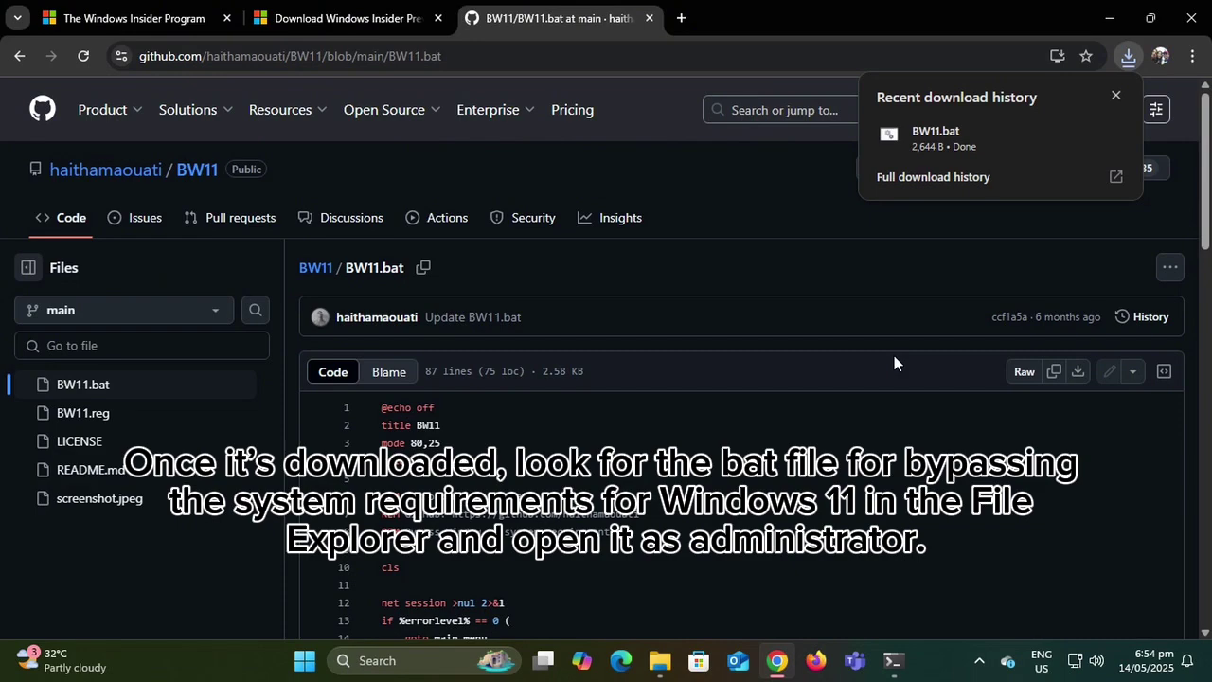
{"action": "left_click", "coordinate": [1108, 18]}
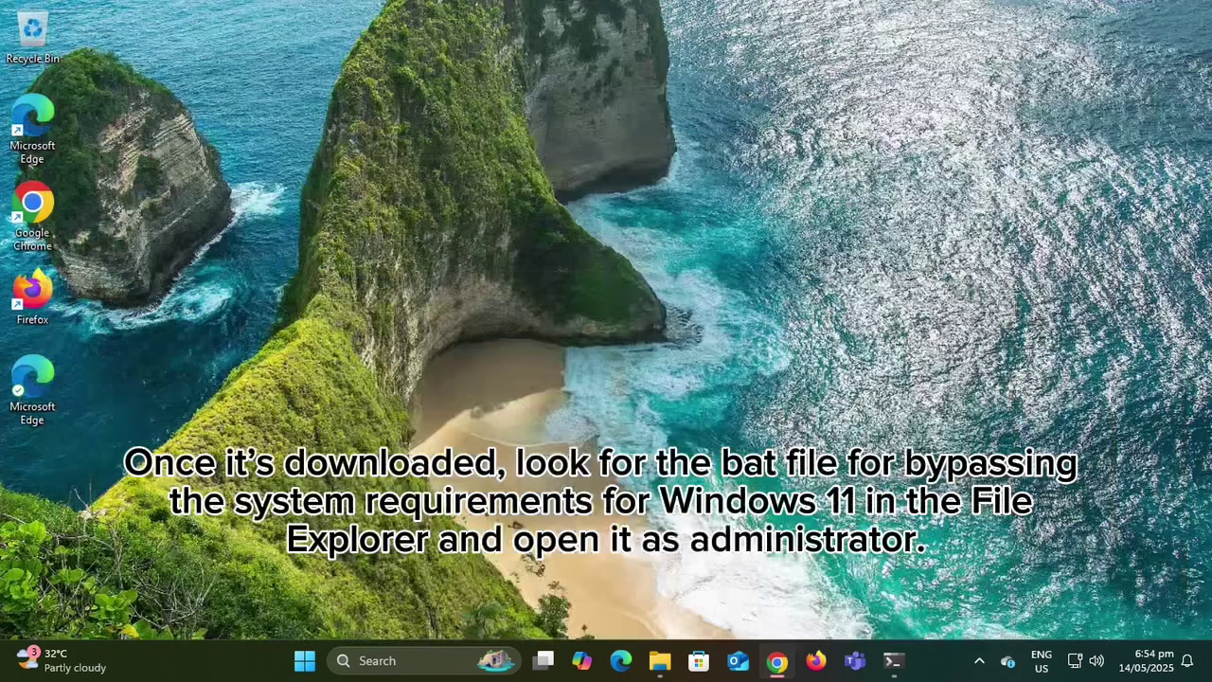
Open the Downloads folder in File Explorer and run the BW11 batch file as administrator.
{"action": "left_click", "coordinate": [660, 660]}
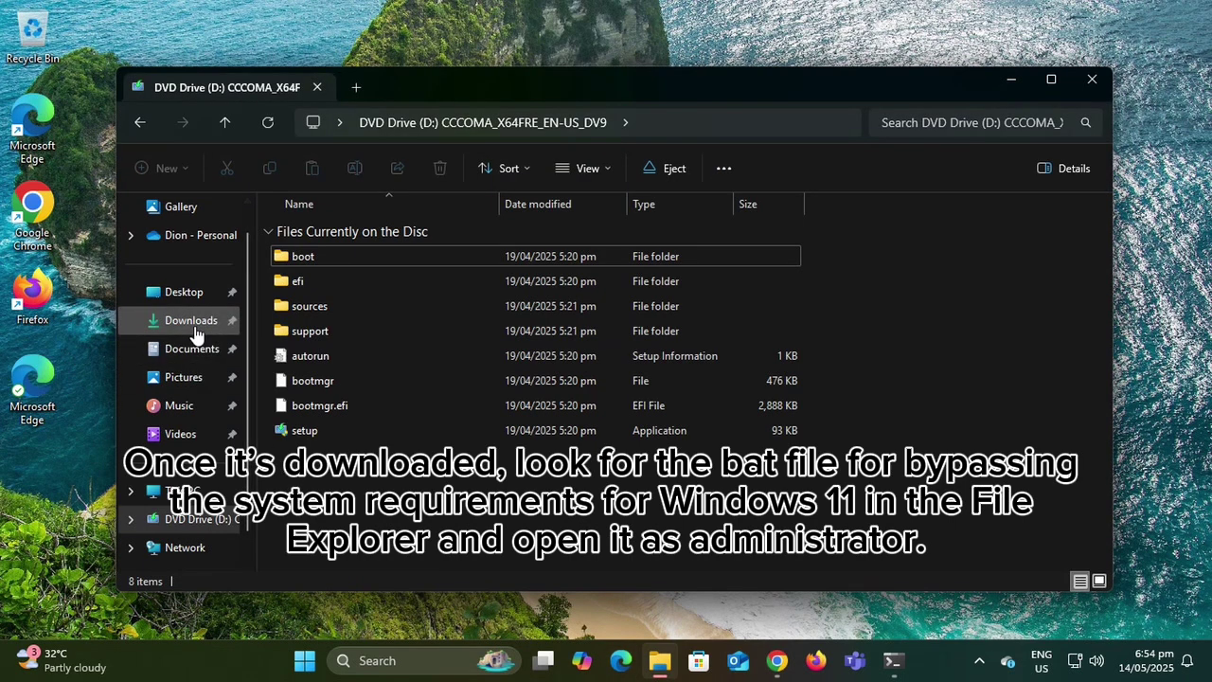
{"action": "left_click", "coordinate": [191, 320]}
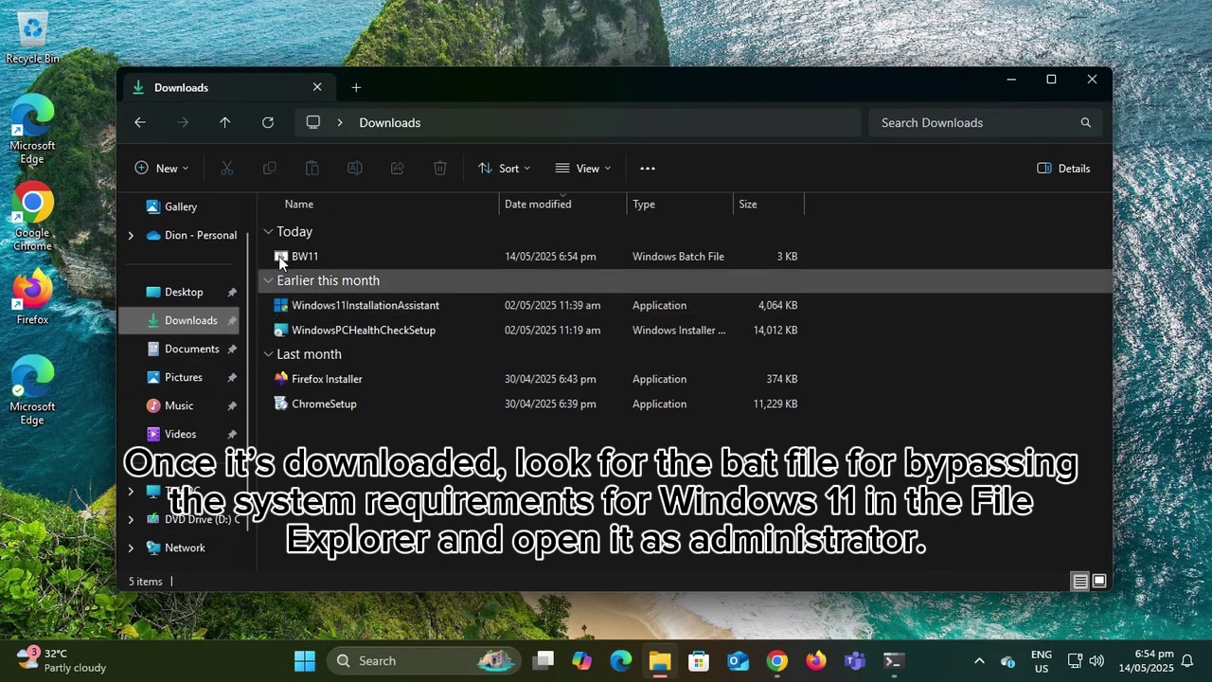
{"action": "left_click", "coordinate": [295, 256]}
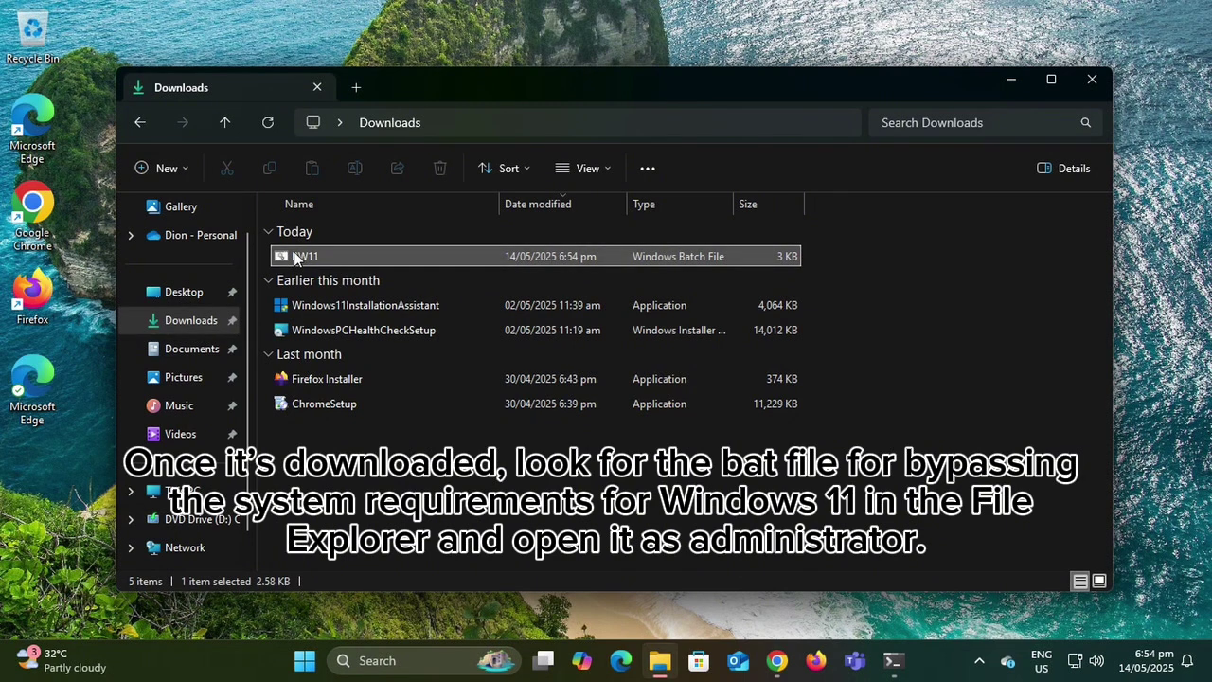
{"action": "right_click", "coordinate": [295, 257]}
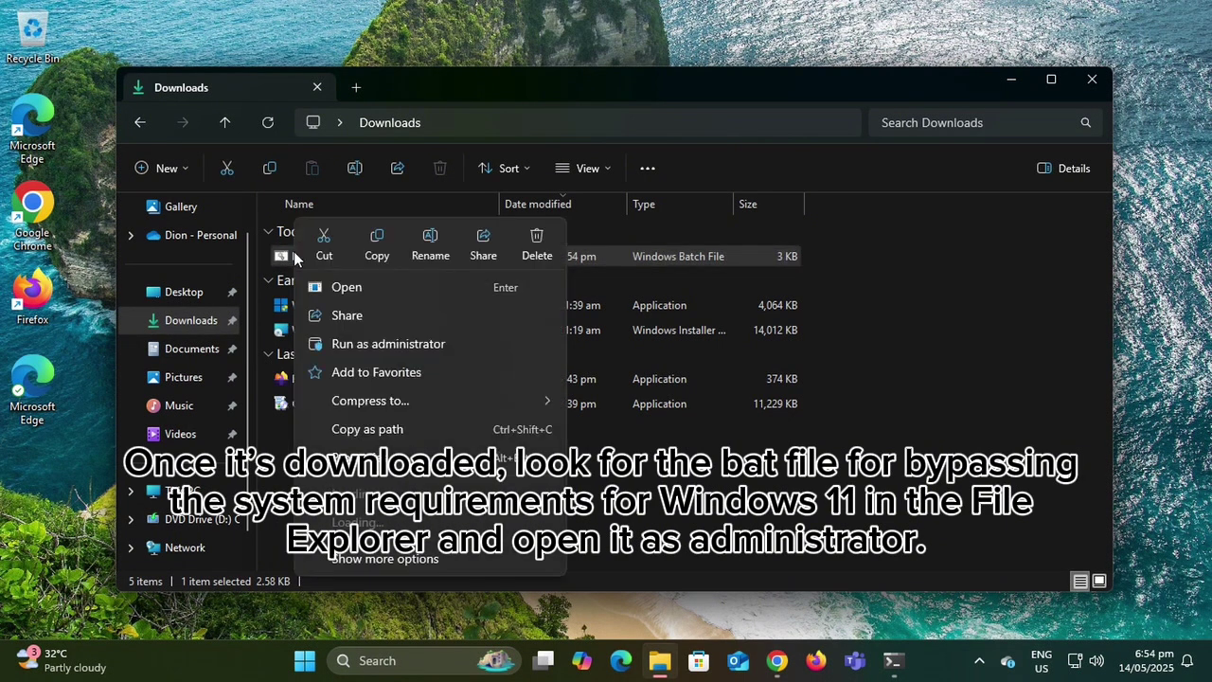
{"action": "left_click", "coordinate": [342, 343]}
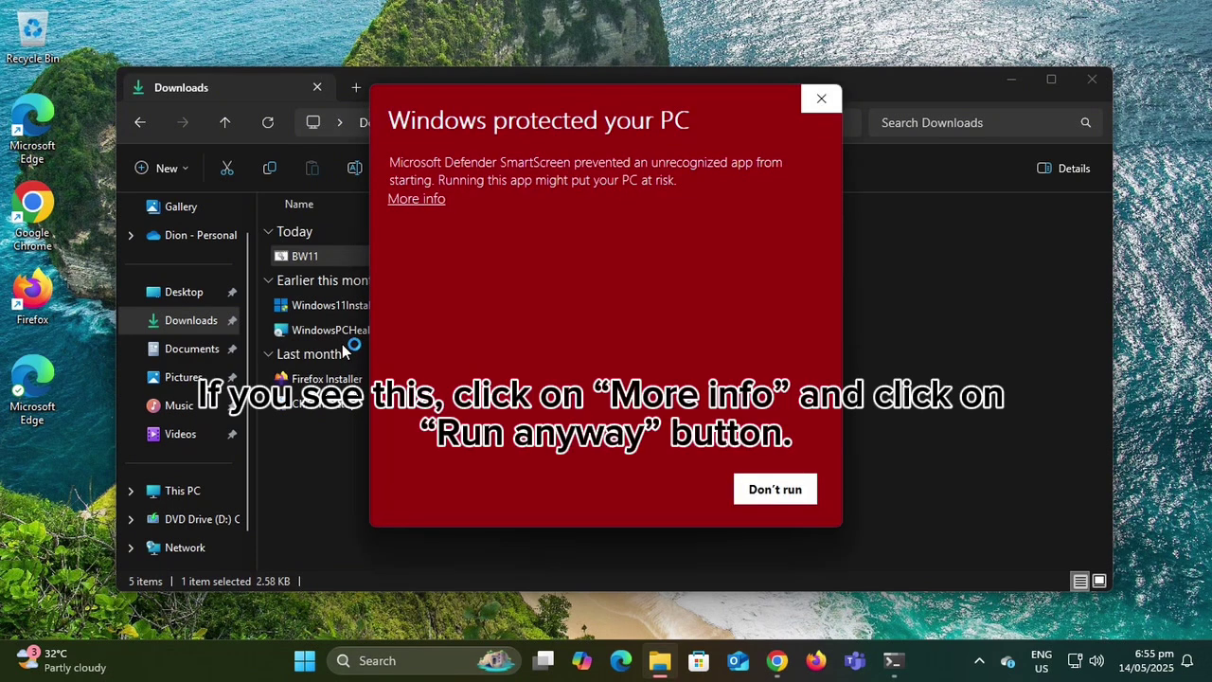
Allow BW11.bat to run despite the SmartScreen block, approve its administrator access, and minimize File Explorer.
{"action": "left_click", "coordinate": [426, 200]}
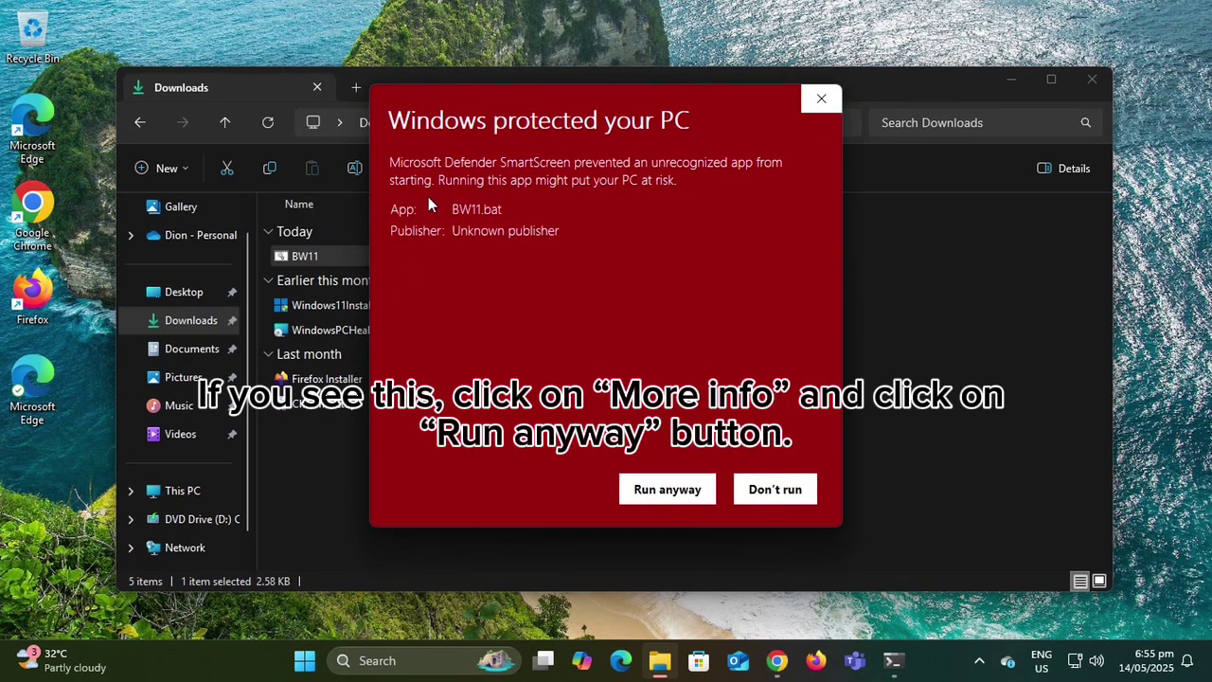
{"action": "left_click", "coordinate": [635, 493]}
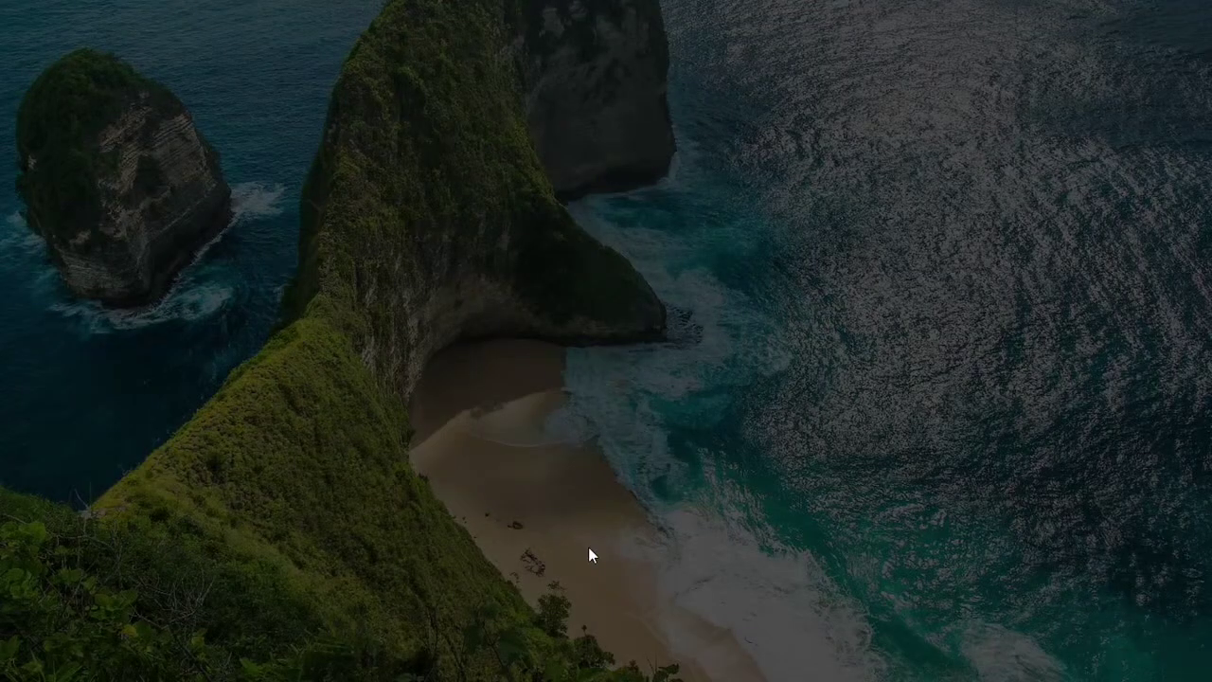
{"action": "left_click", "coordinate": [573, 466]}
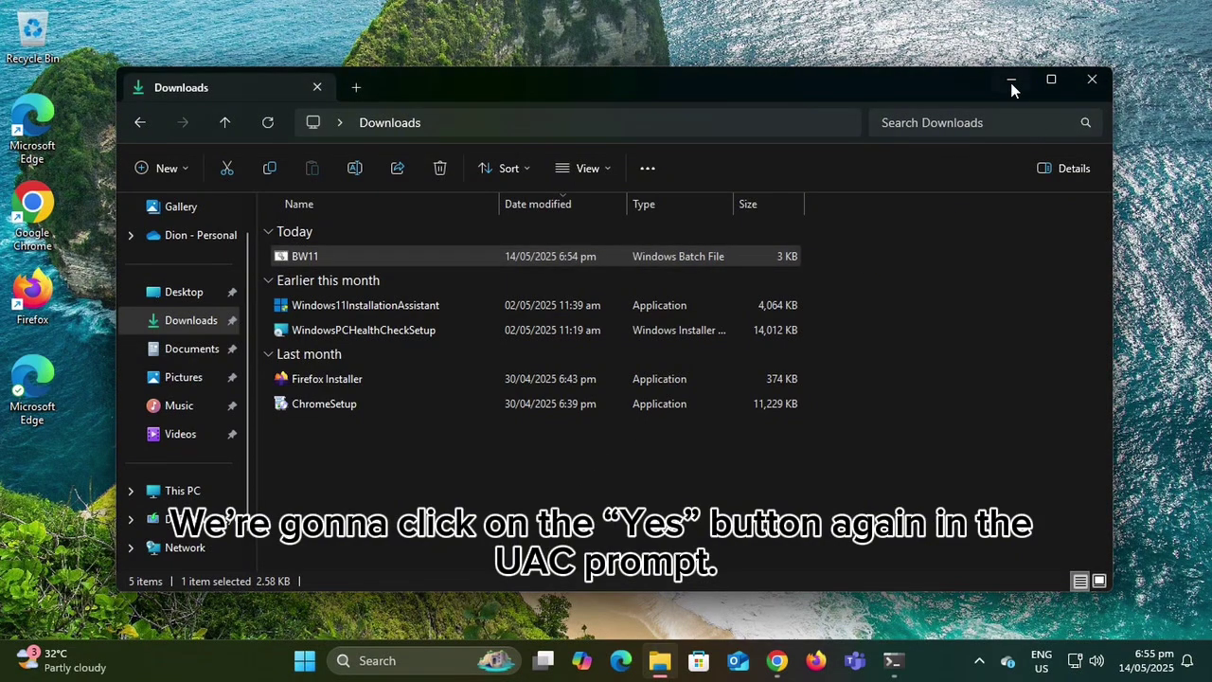
{"action": "left_click", "coordinate": [1010, 82]}
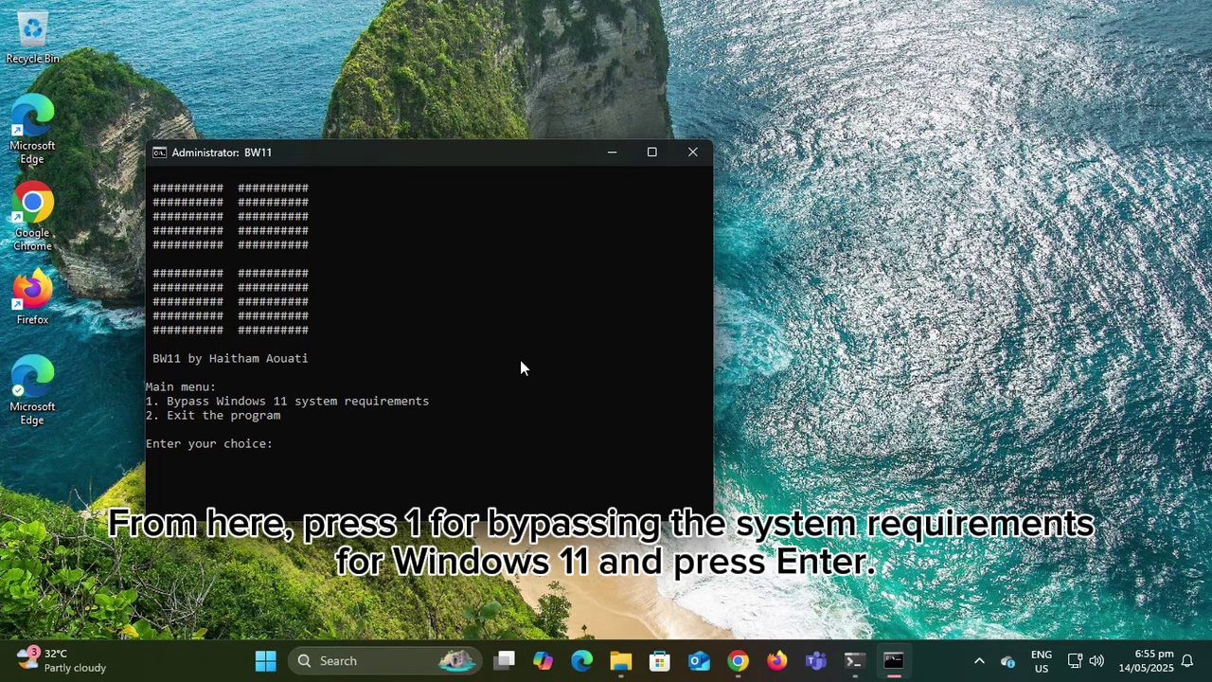
Choose option 1 in BW11 to bypass the Windows 11 system requirements, and close the script window.
{"action": "type", "text": "1"}
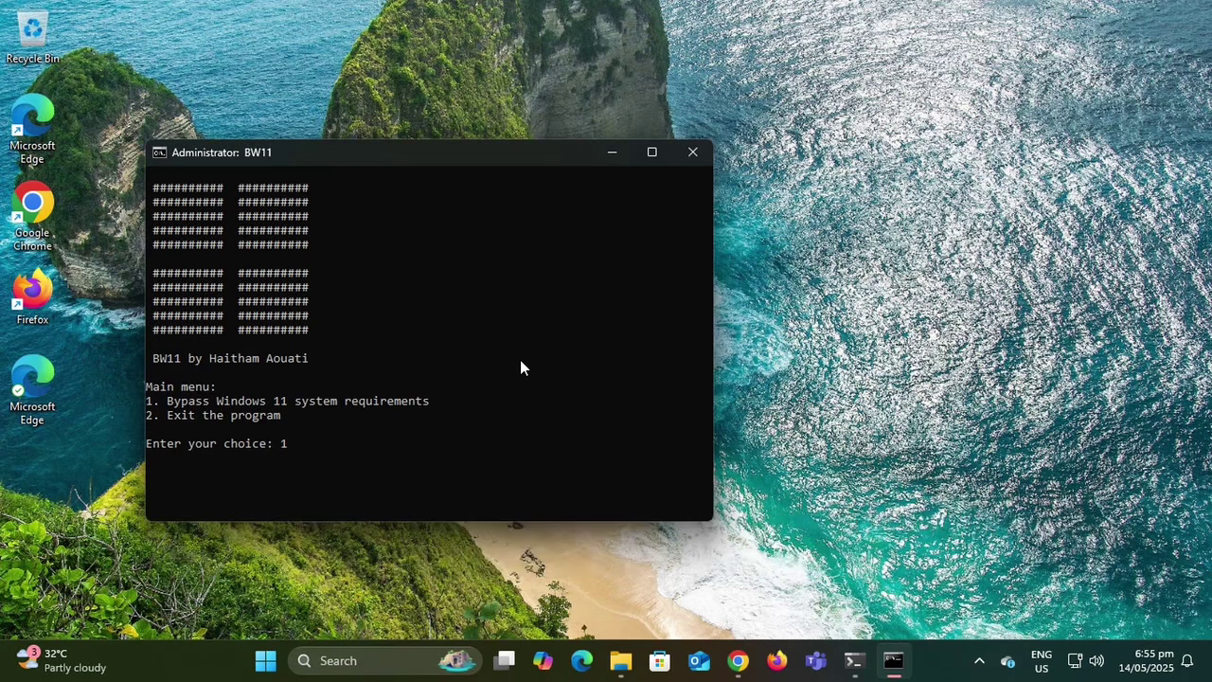
{"action": "key", "text": "Return"}
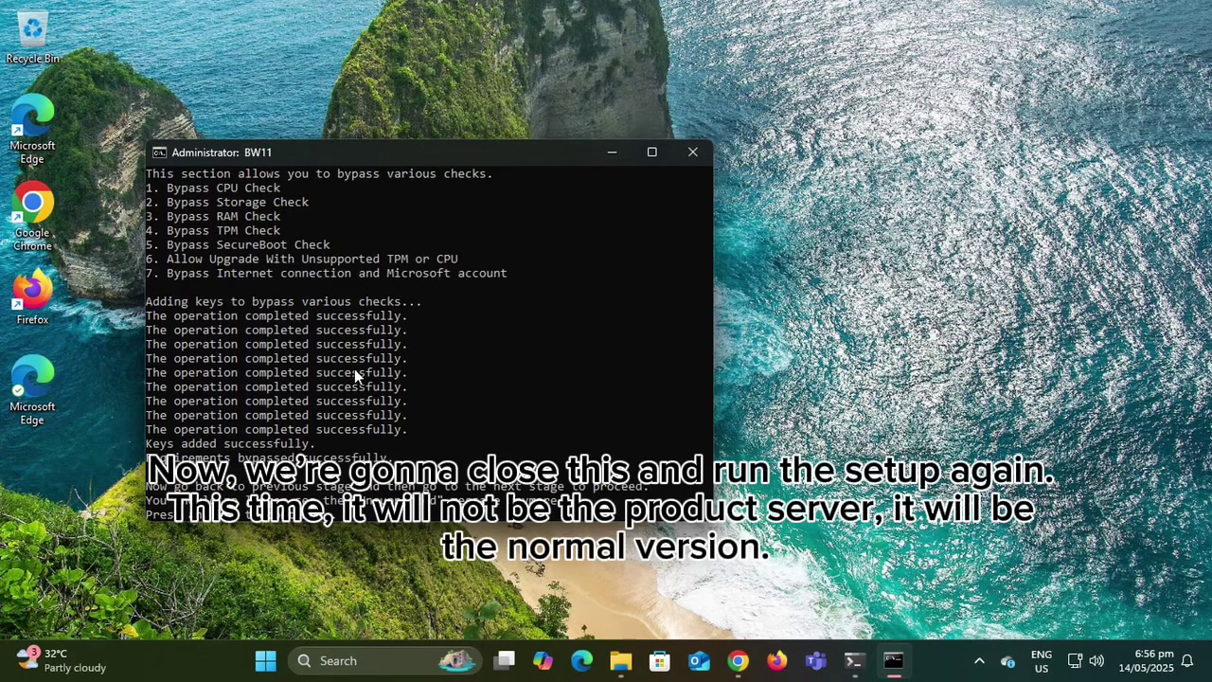
{"action": "left_click", "coordinate": [689, 154]}
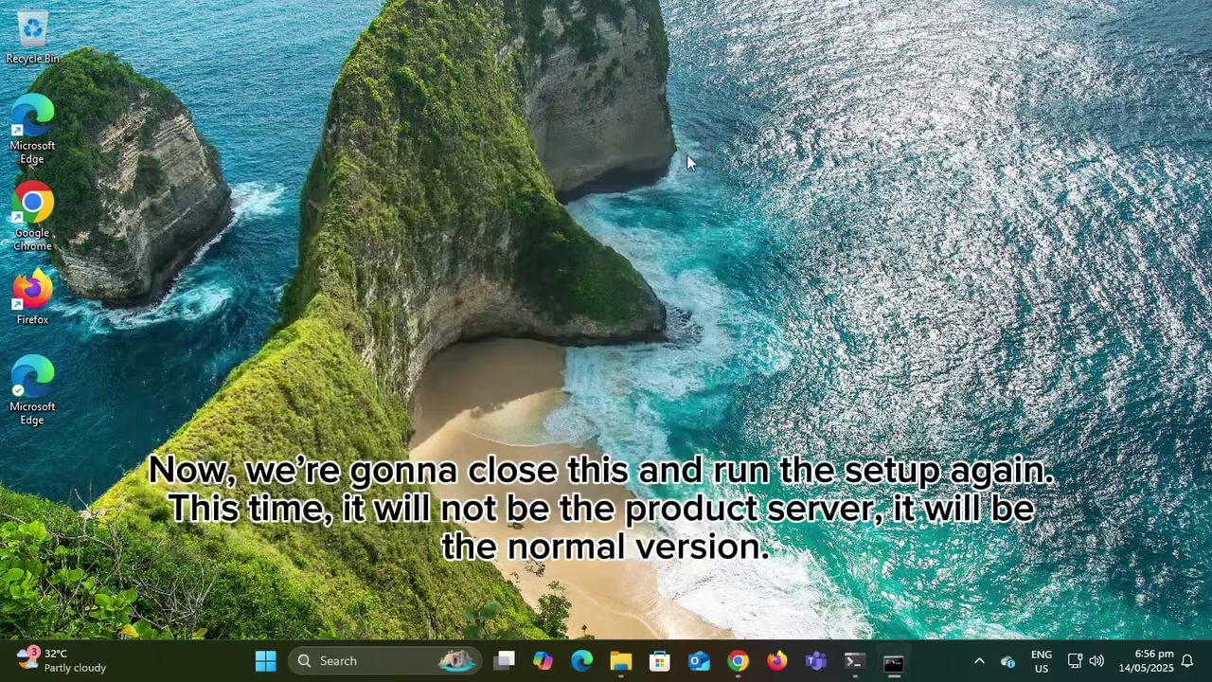
Run the standard setup application from DVD drive D:, approve its administrator access, and minimize File Explorer.
{"action": "left_click", "coordinate": [670, 668]}
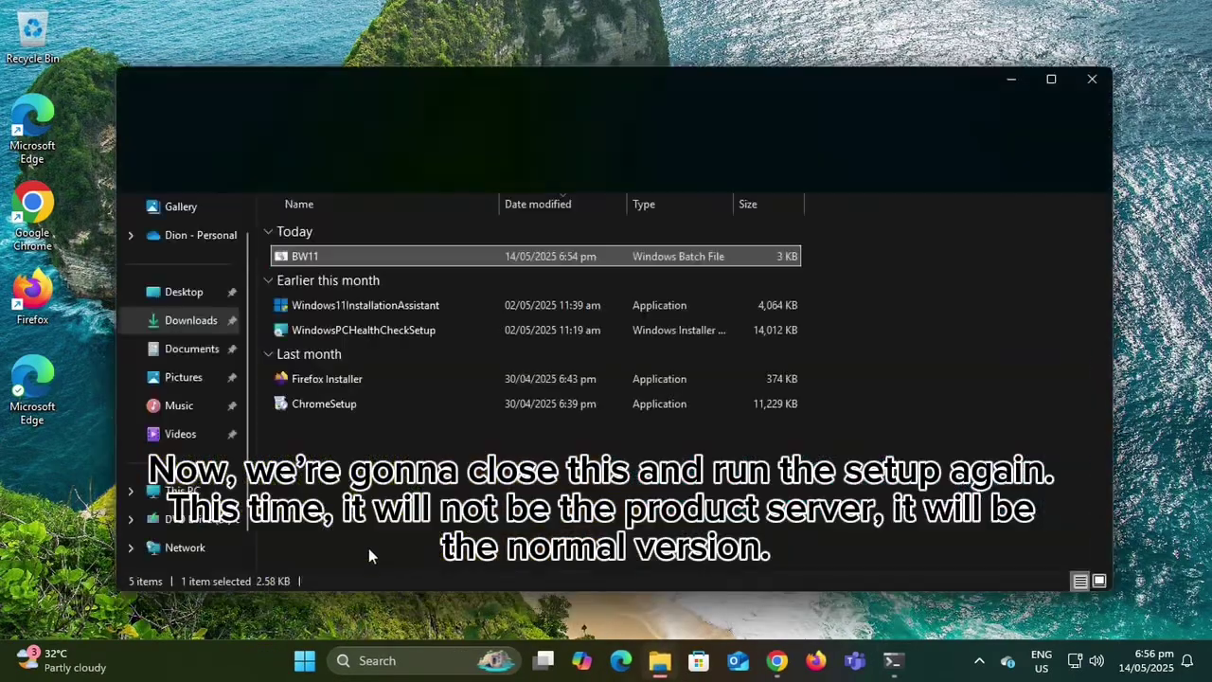
{"action": "left_click", "coordinate": [206, 520]}
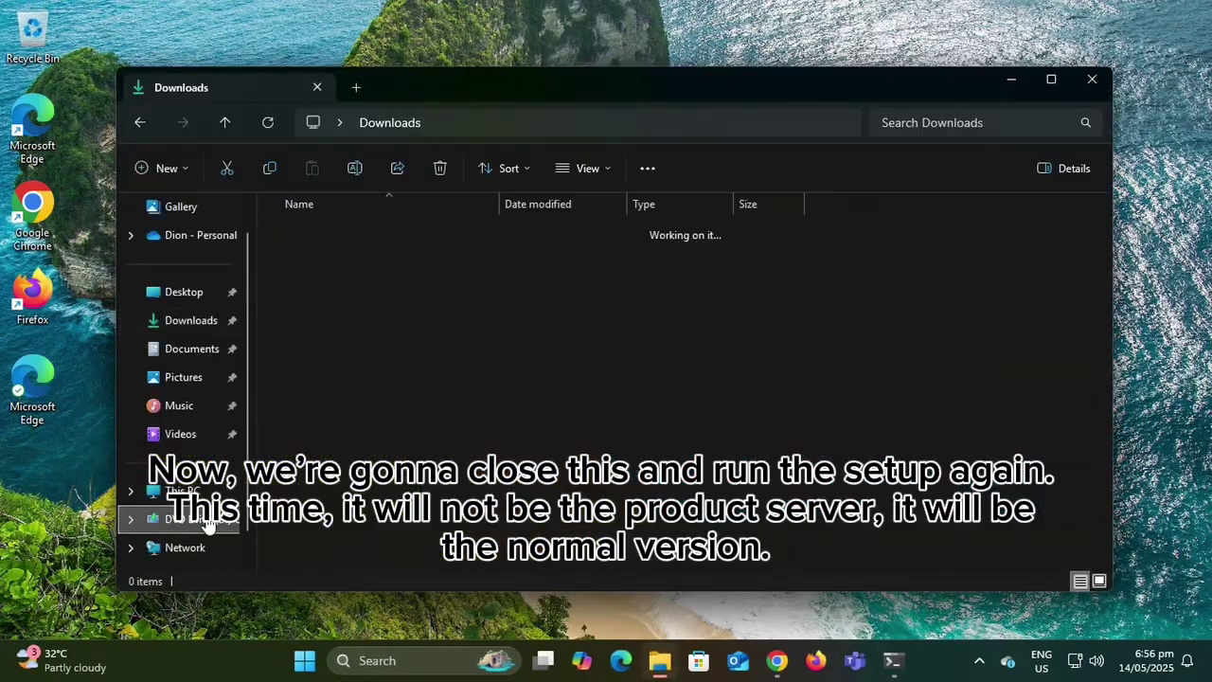
{"action": "double_click", "coordinate": [305, 431]}
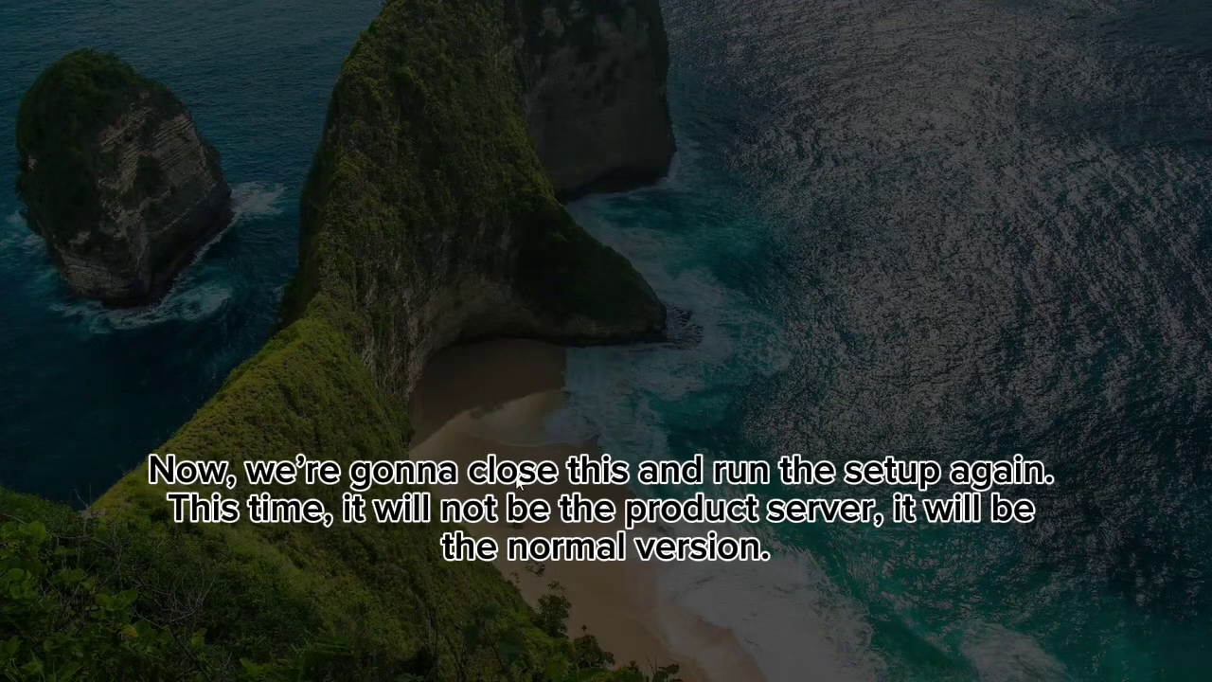
{"action": "left_click", "coordinate": [515, 485]}
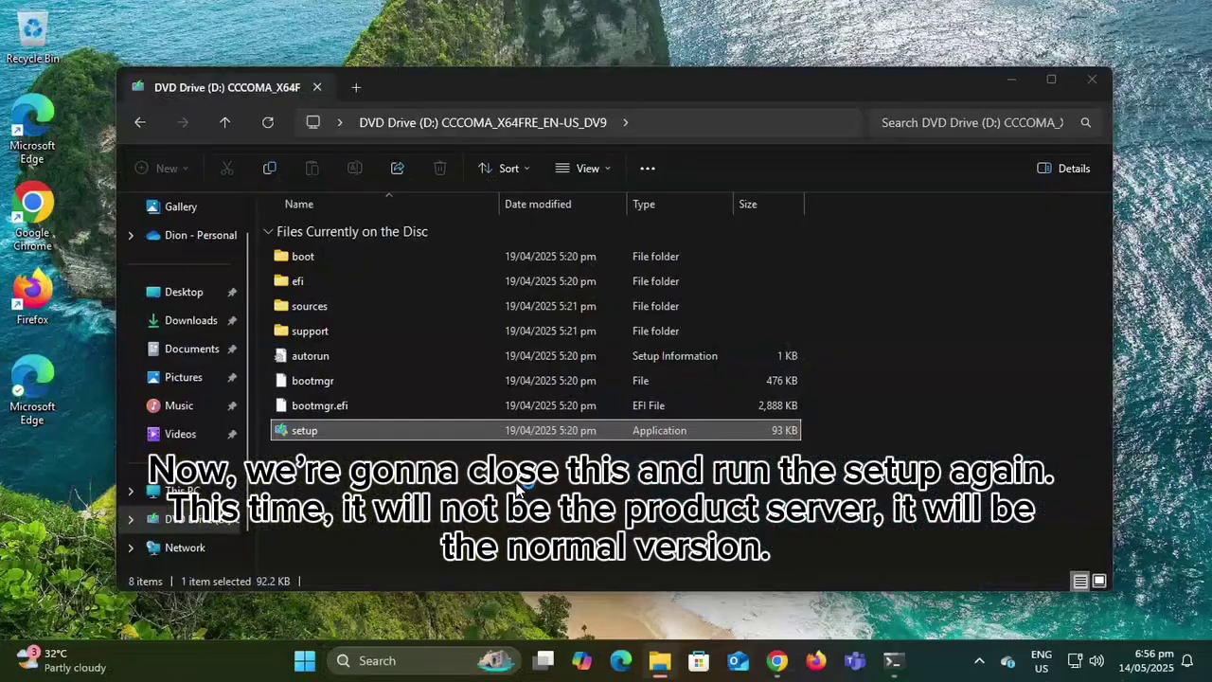
{"action": "left_click", "coordinate": [1009, 79]}
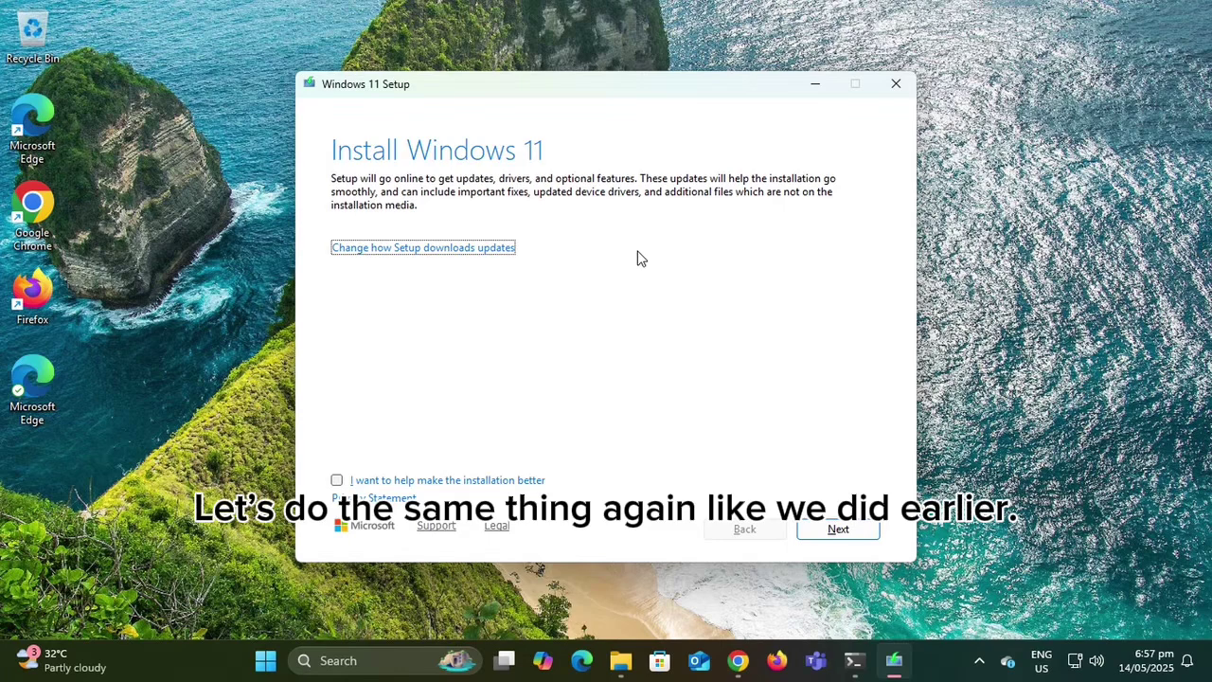
Try to continue Windows 11 Setup with updates set to "Not right now".
{"action": "left_click", "coordinate": [440, 249]}
{"action": "left_click", "coordinate": [397, 280]}
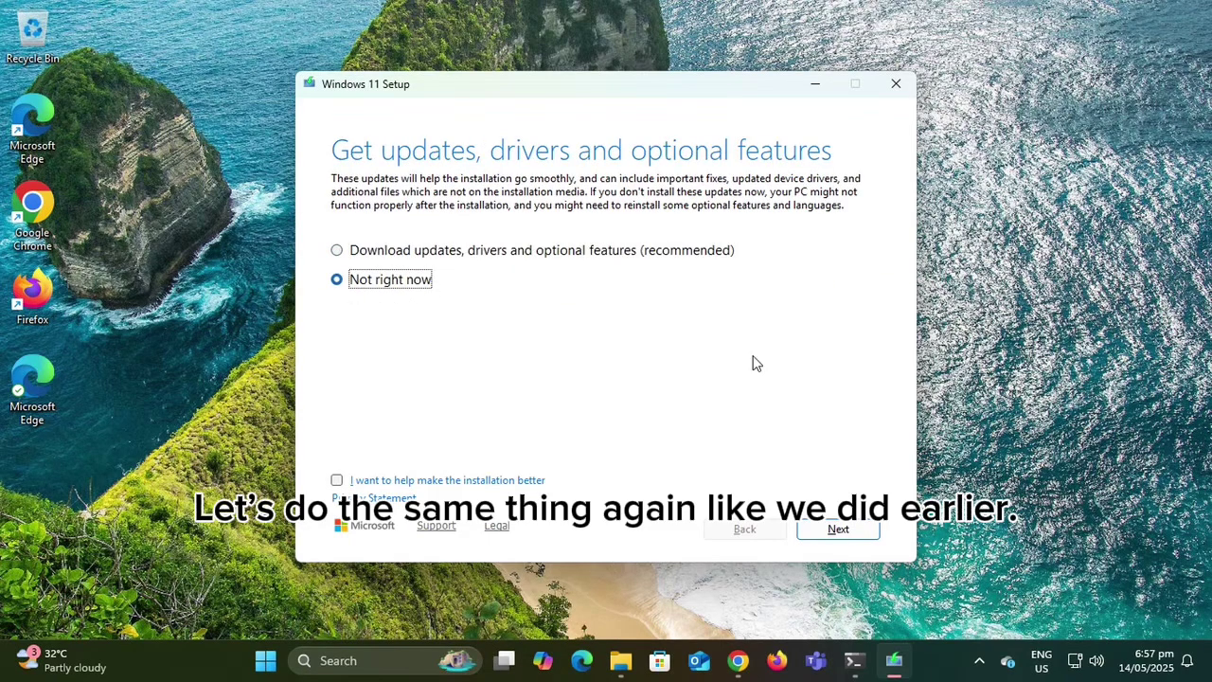
{"action": "left_click", "coordinate": [869, 537]}
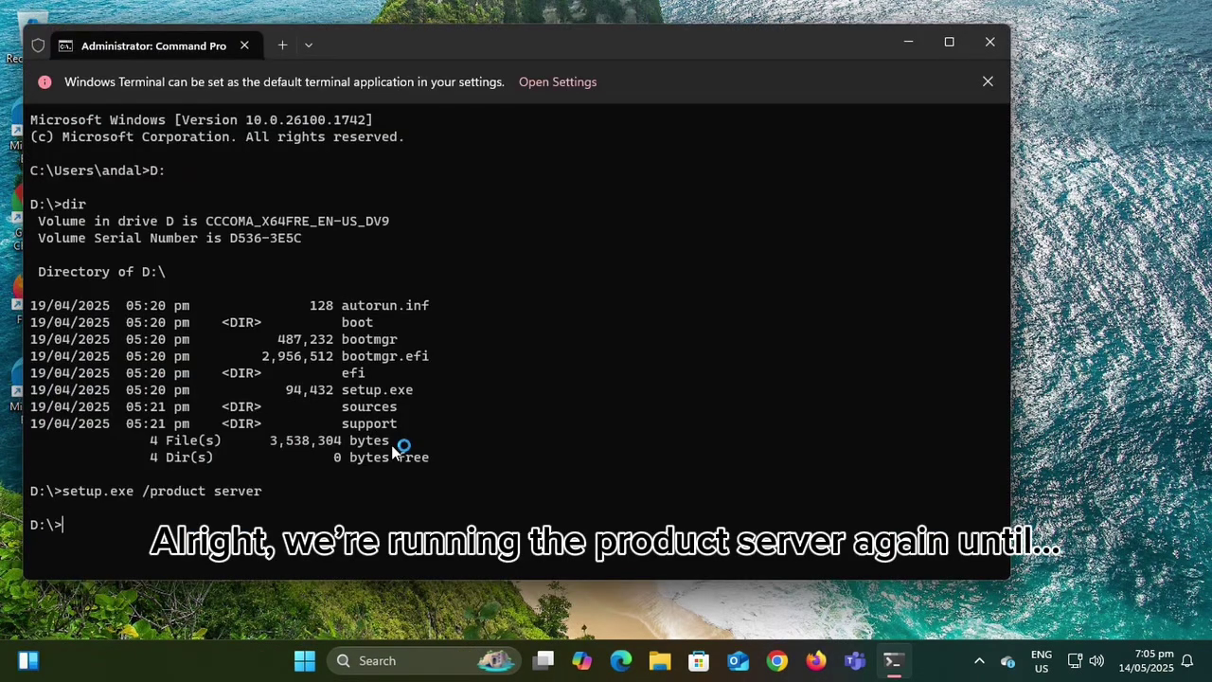
{"action": "left_click", "coordinate": [908, 41]}
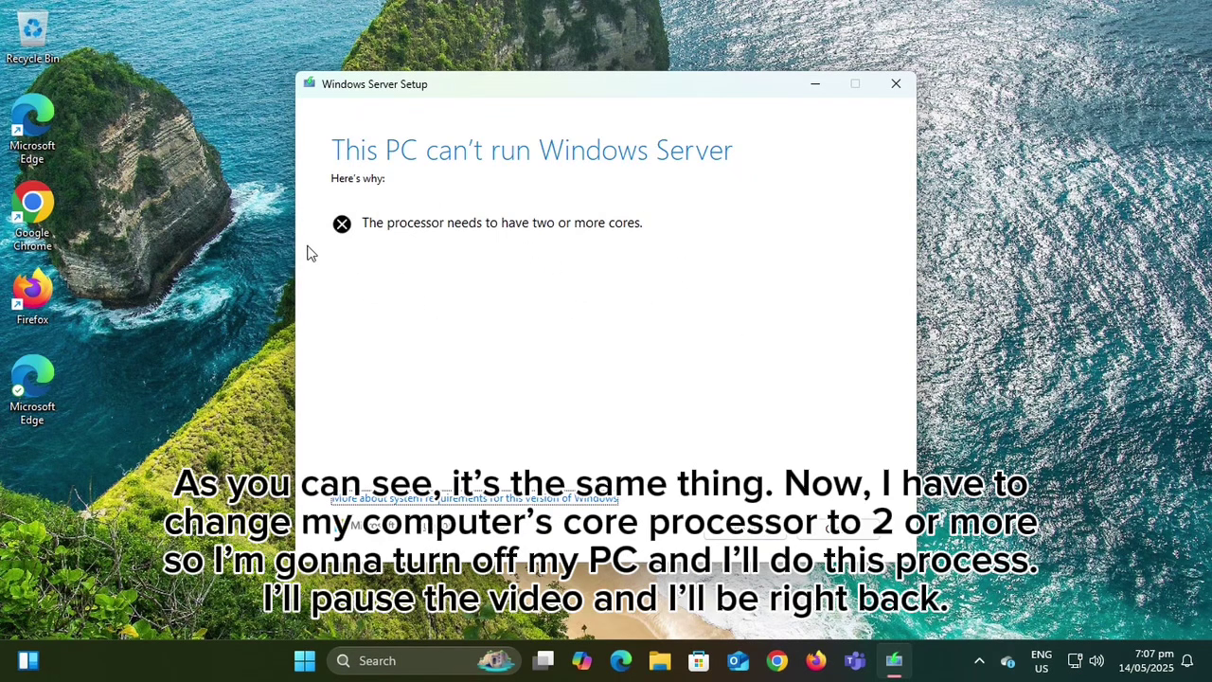
{"action": "key", "text": "shift+F10"}
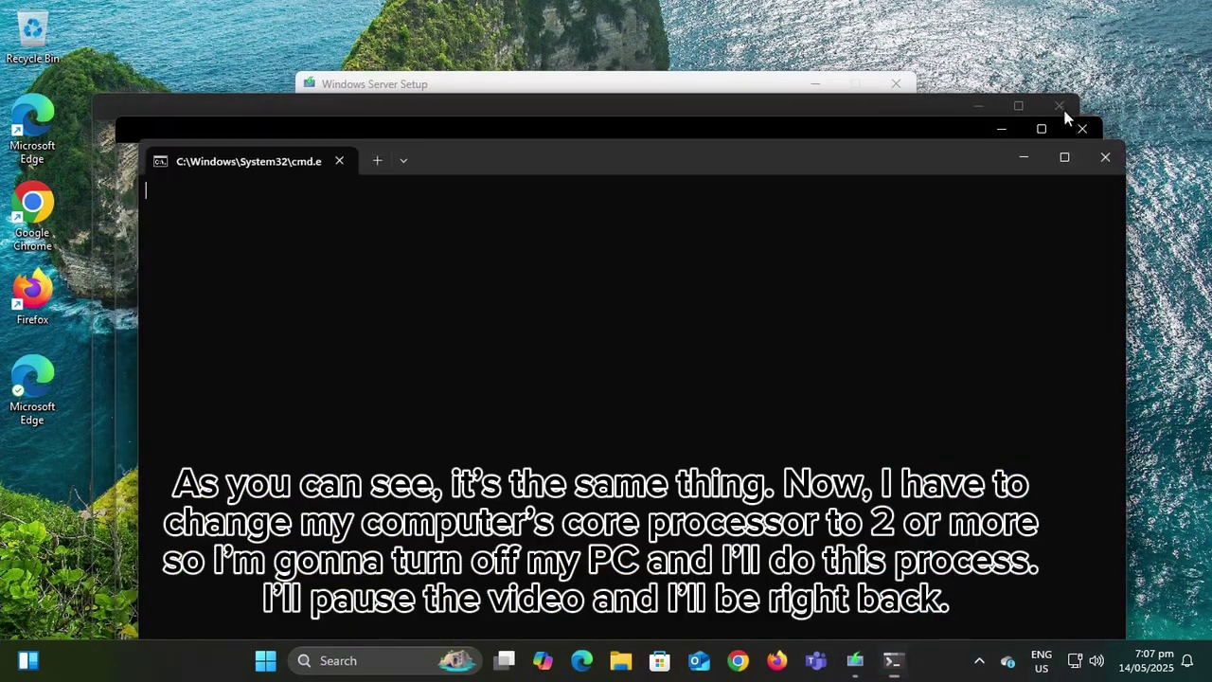
{"action": "left_click", "coordinate": [1105, 157]}
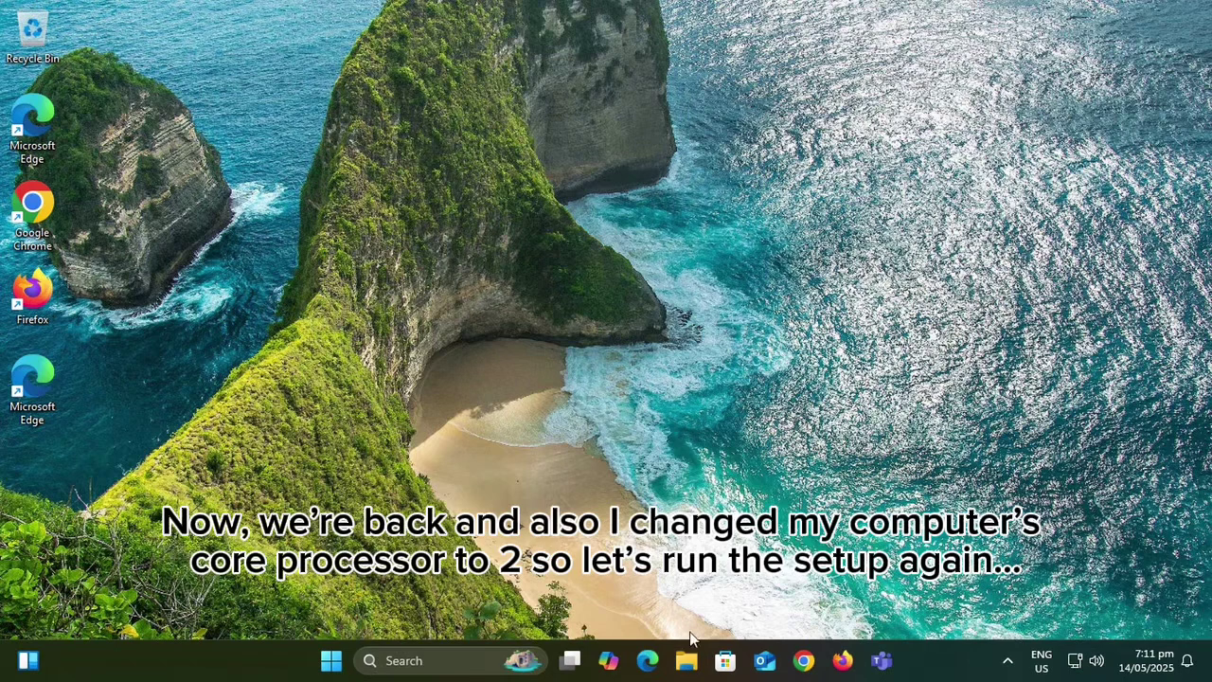
Start Windows 11 Setup from the setup application on drive D:, approve its administrator access, and close File Explorer.
{"action": "left_click", "coordinate": [687, 666]}
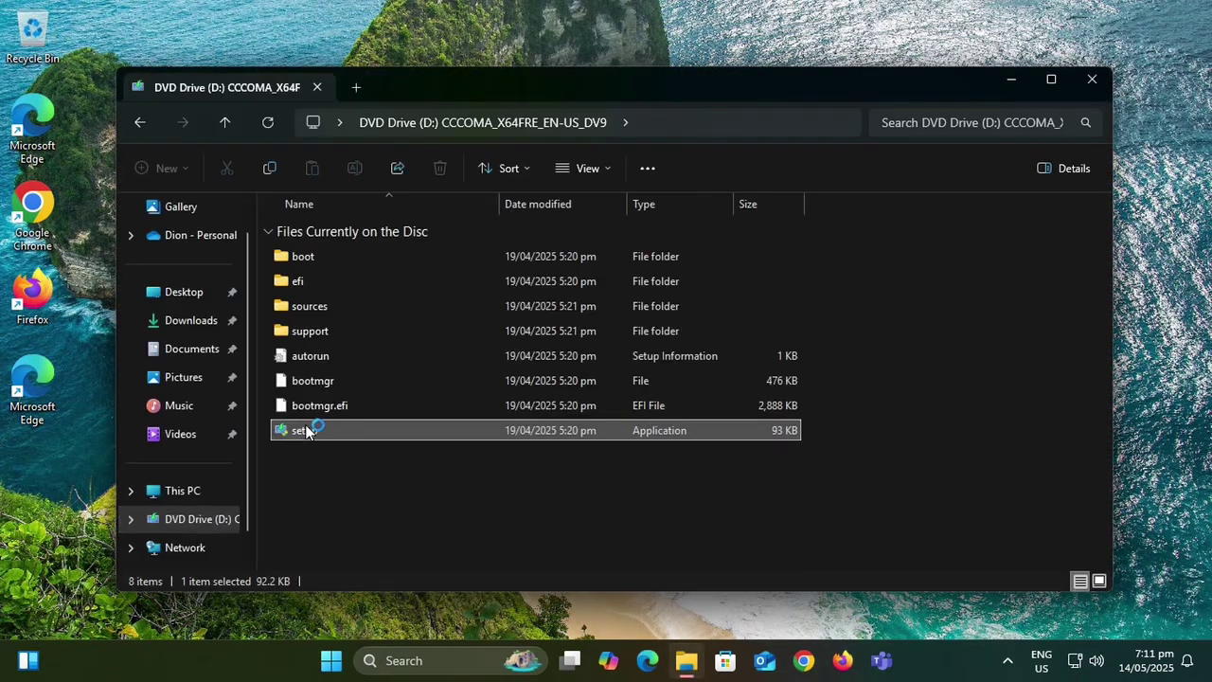
{"action": "double_click", "coordinate": [313, 428]}
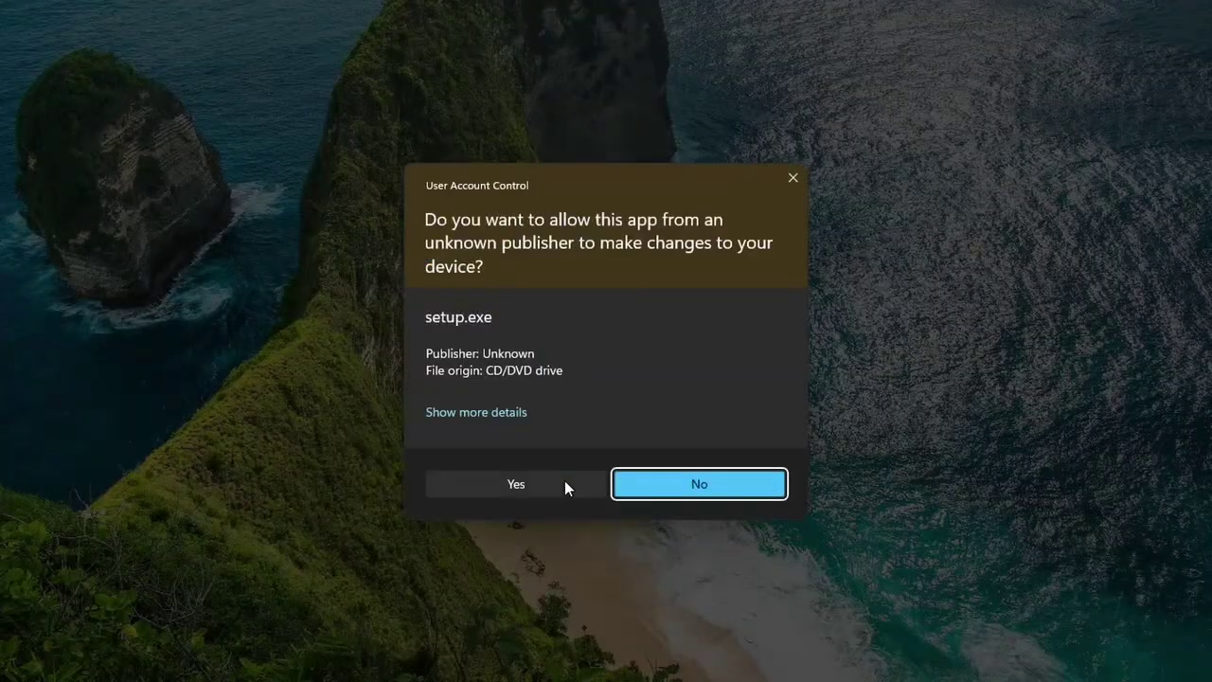
{"action": "left_click", "coordinate": [564, 480]}
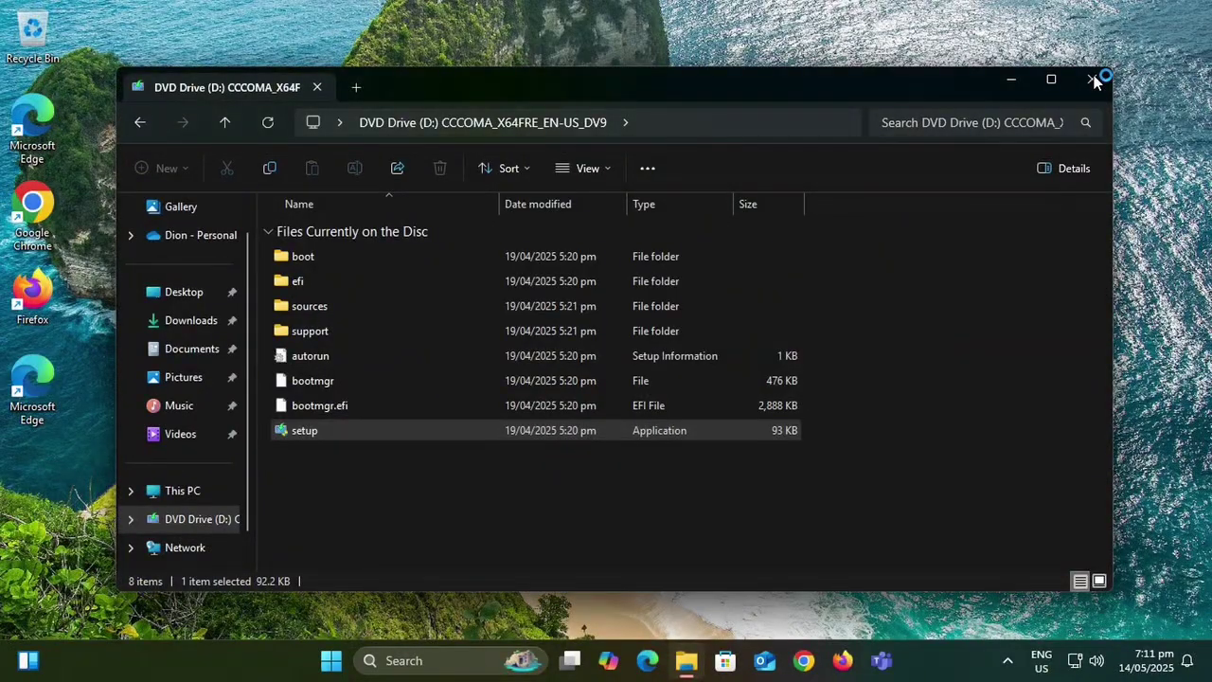
{"action": "left_click", "coordinate": [1095, 82]}
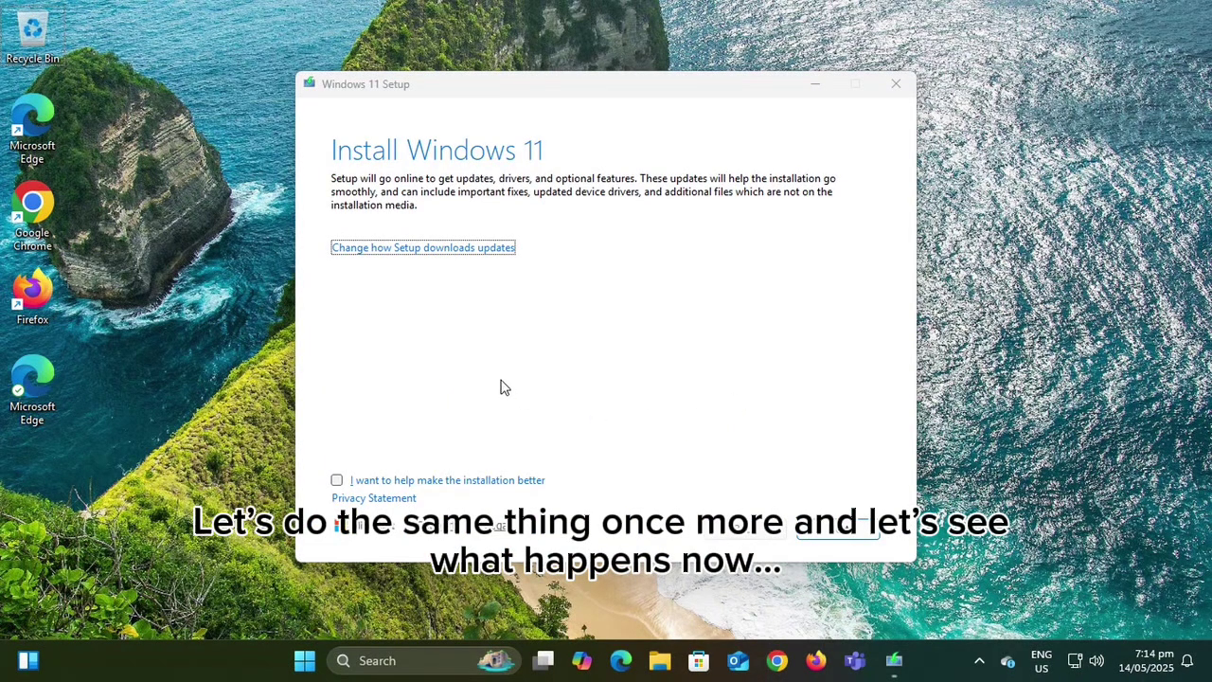
Set Windows 11 Setup's updates to "Not right now", continue, and accept the license terms.
{"action": "left_click", "coordinate": [471, 248]}
{"action": "left_click", "coordinate": [425, 282]}
{"action": "left_click", "coordinate": [814, 528]}
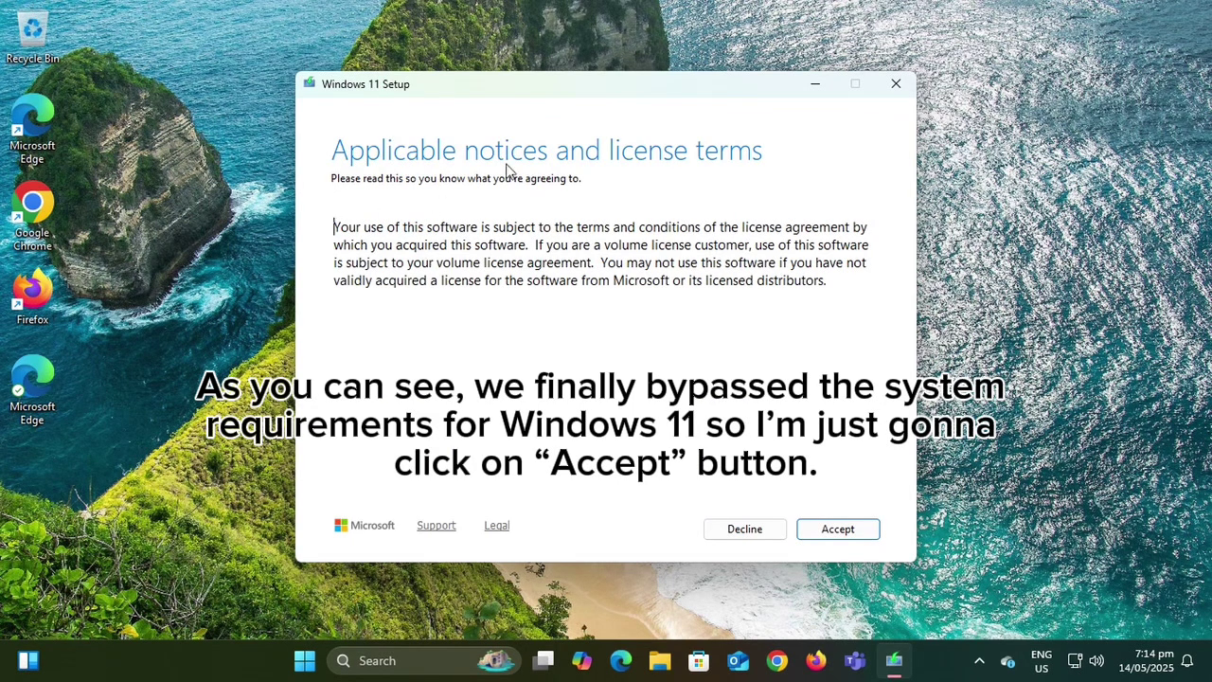
{"action": "left_click", "coordinate": [832, 535]}
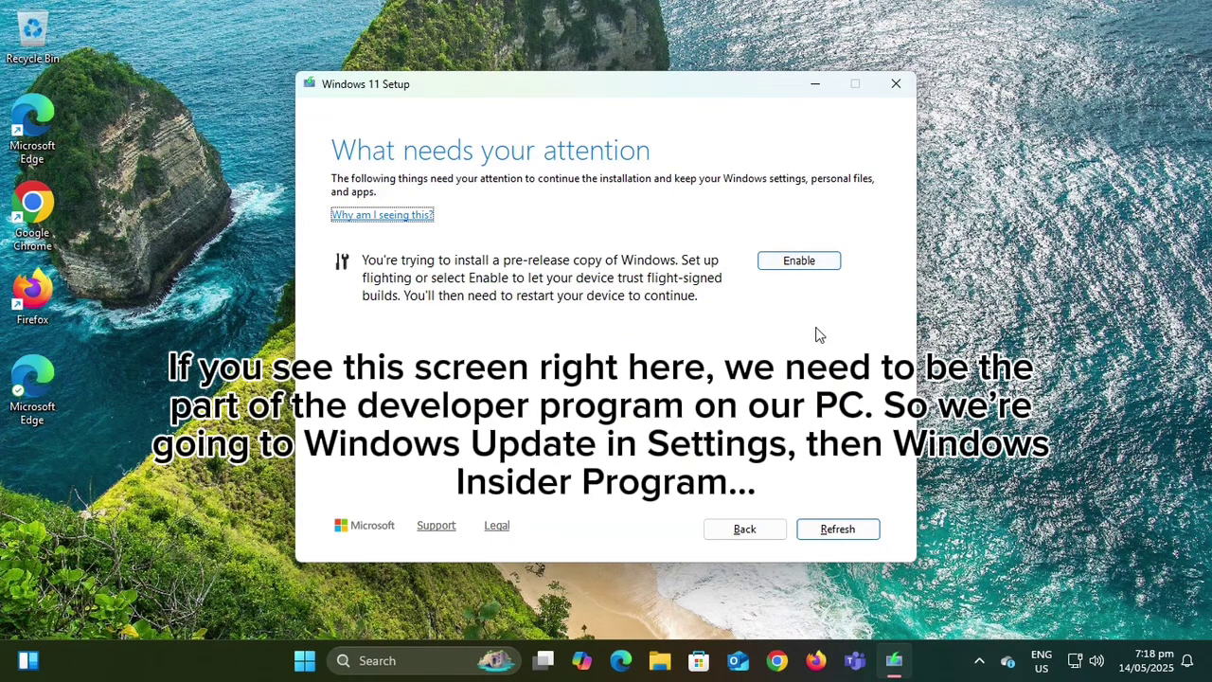
Open the Windows Insider Program page under Windows Update in Settings.
{"action": "left_click", "coordinate": [305, 660]}
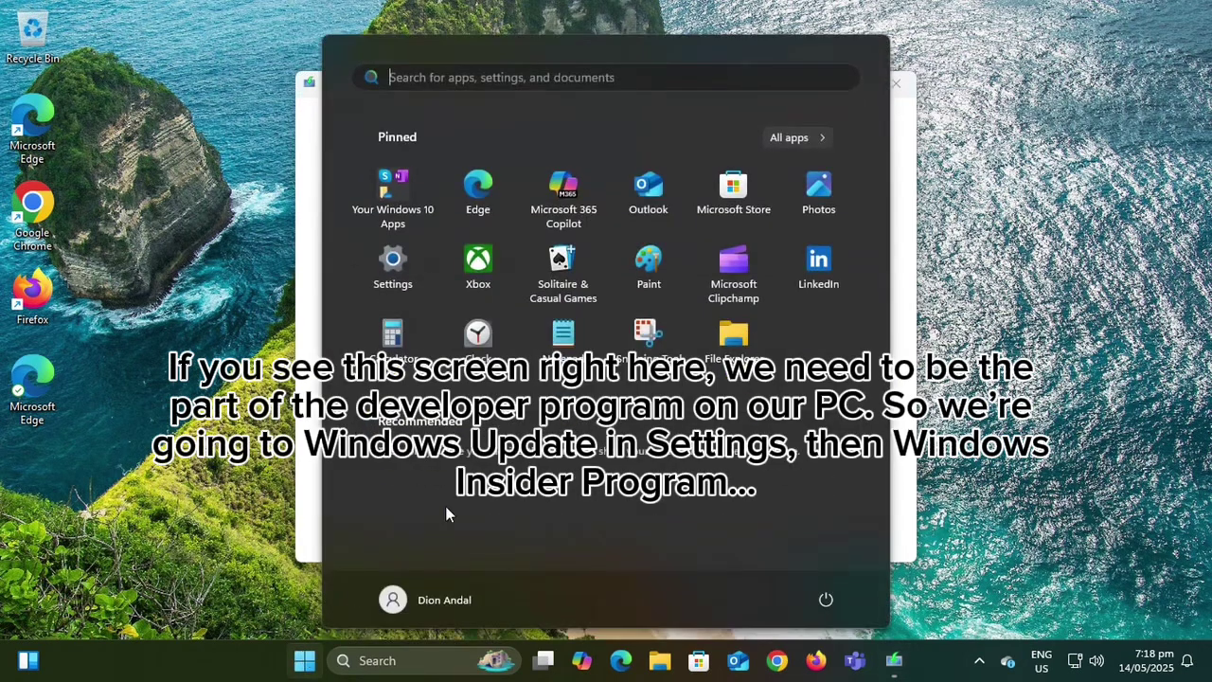
{"action": "left_click", "coordinate": [431, 265]}
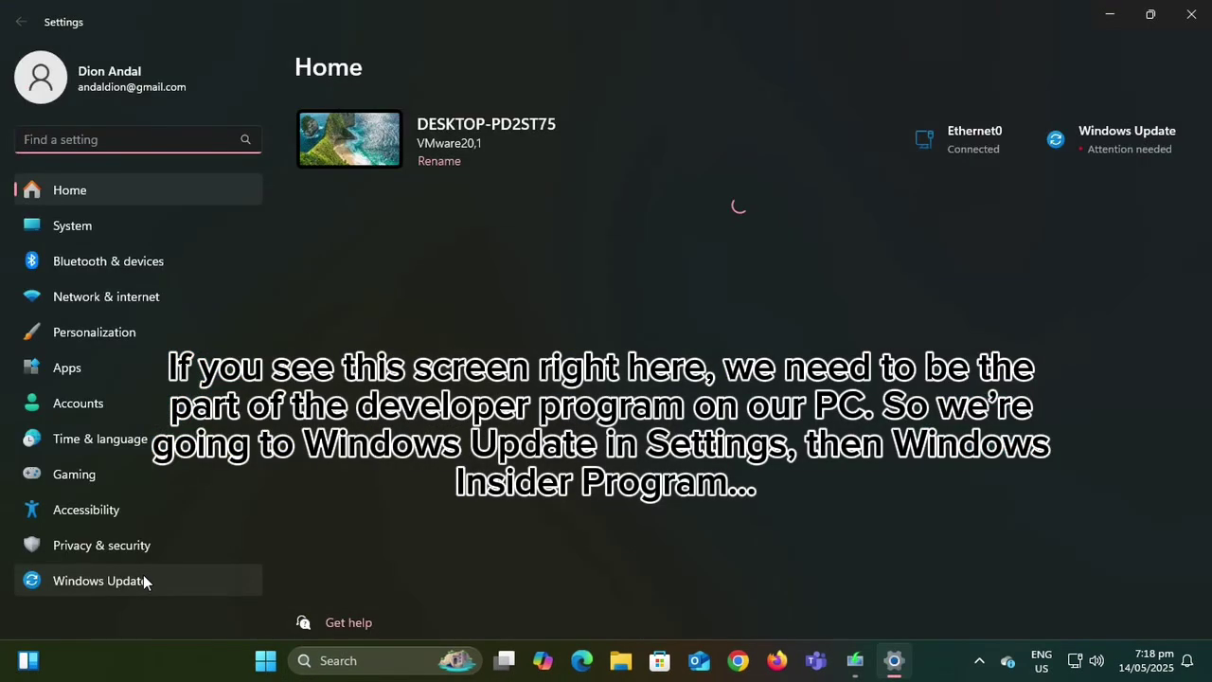
{"action": "left_click", "coordinate": [143, 577]}
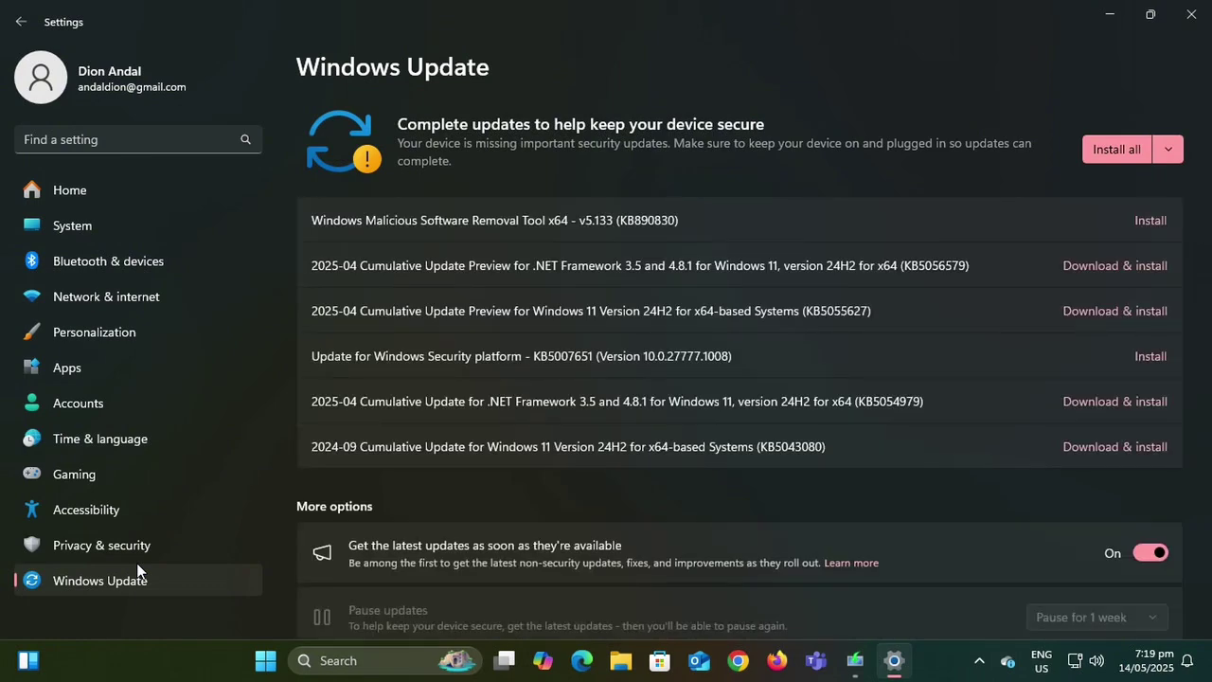
{"action": "scroll", "coordinate": [530, 545], "scroll_direction": "down", "scroll_amount": 3}
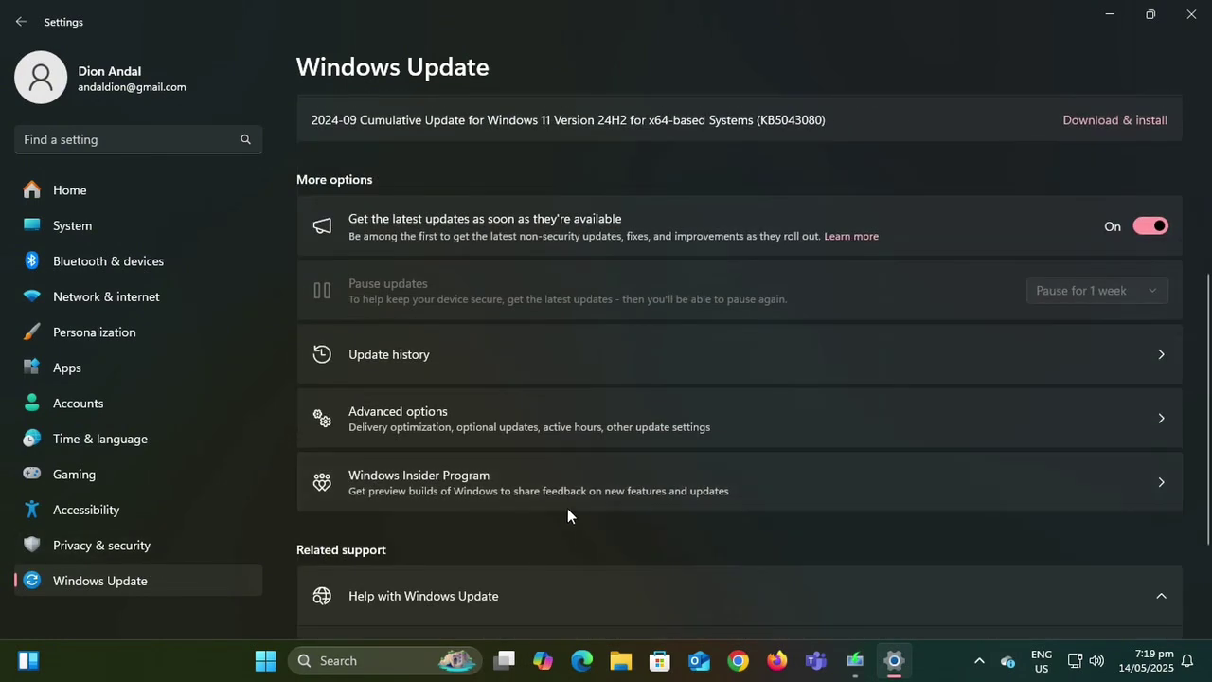
{"action": "left_click", "coordinate": [520, 483]}
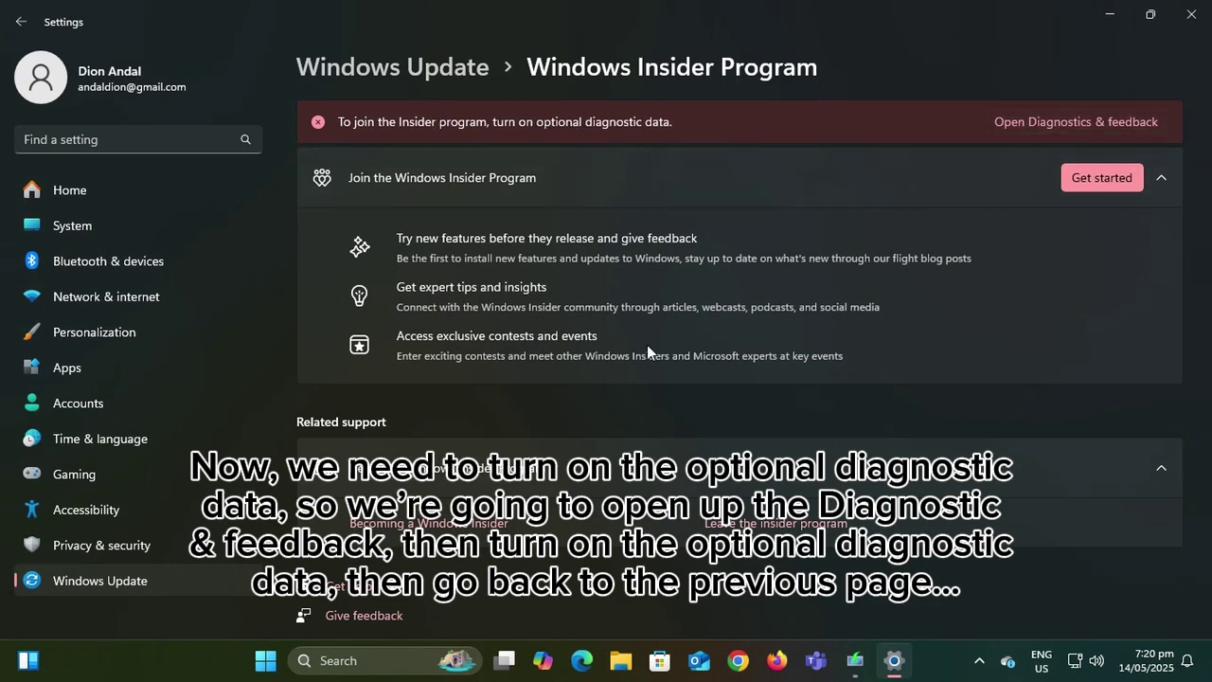
Turn on "Send optional diagnostic data" in Diagnostics & feedback and return to the Windows Insider Program page.
{"action": "left_click", "coordinate": [1076, 121]}
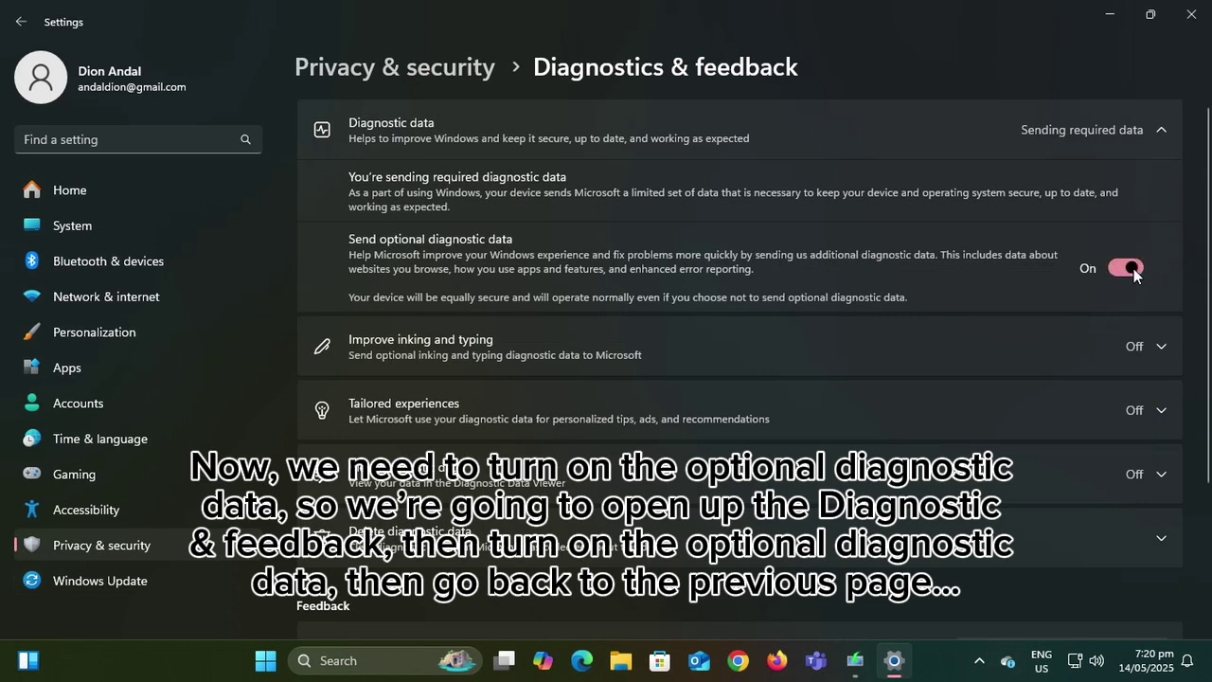
{"action": "left_click", "coordinate": [10, 23]}
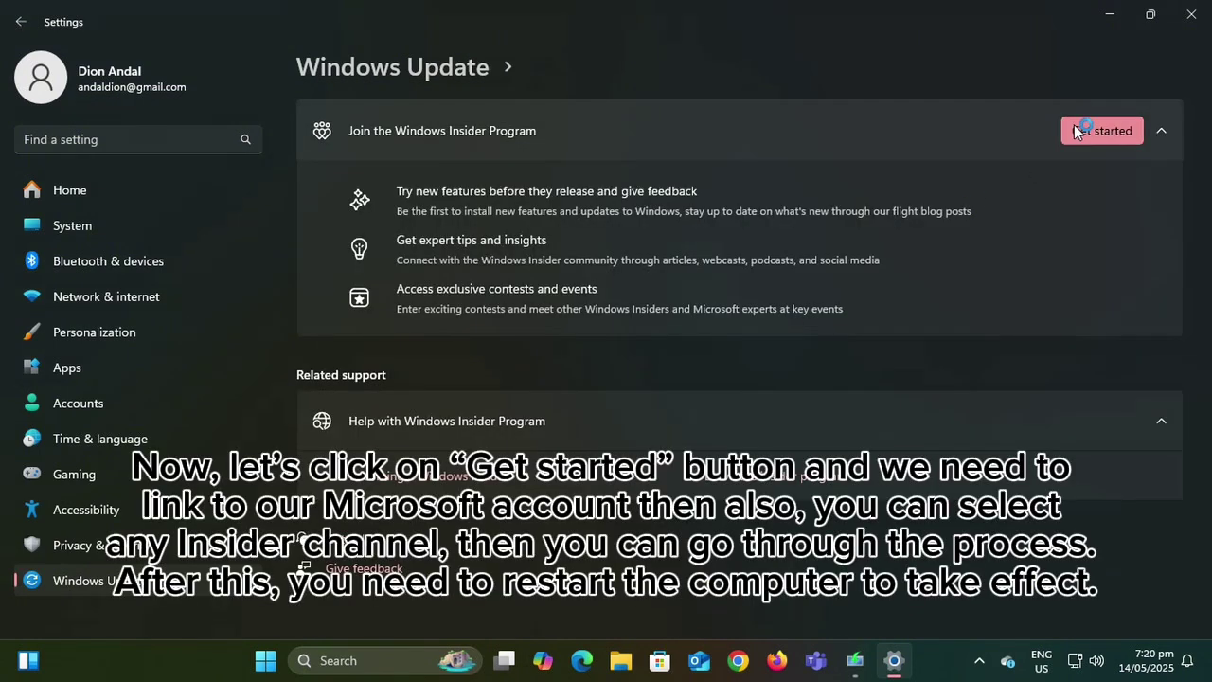
Start joining the Windows Insider Program, link the existing Microsoft account, and continue to the Insider channel choice.
{"action": "left_click", "coordinate": [1073, 124]}
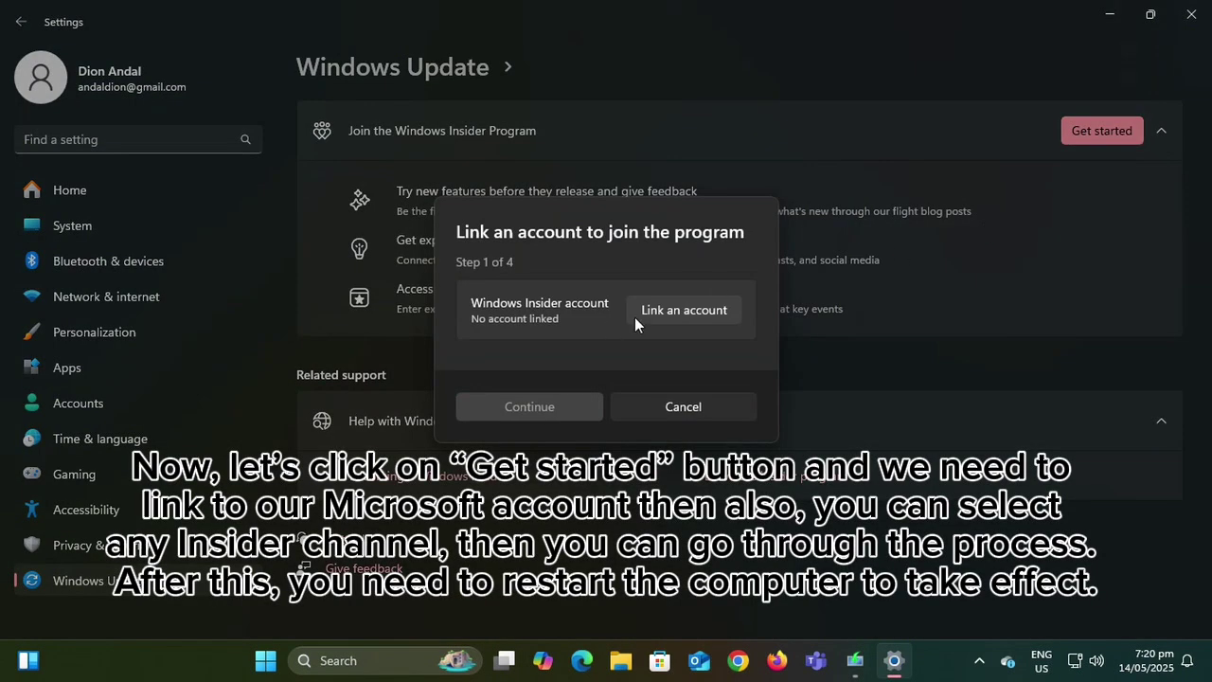
{"action": "left_click", "coordinate": [656, 331]}
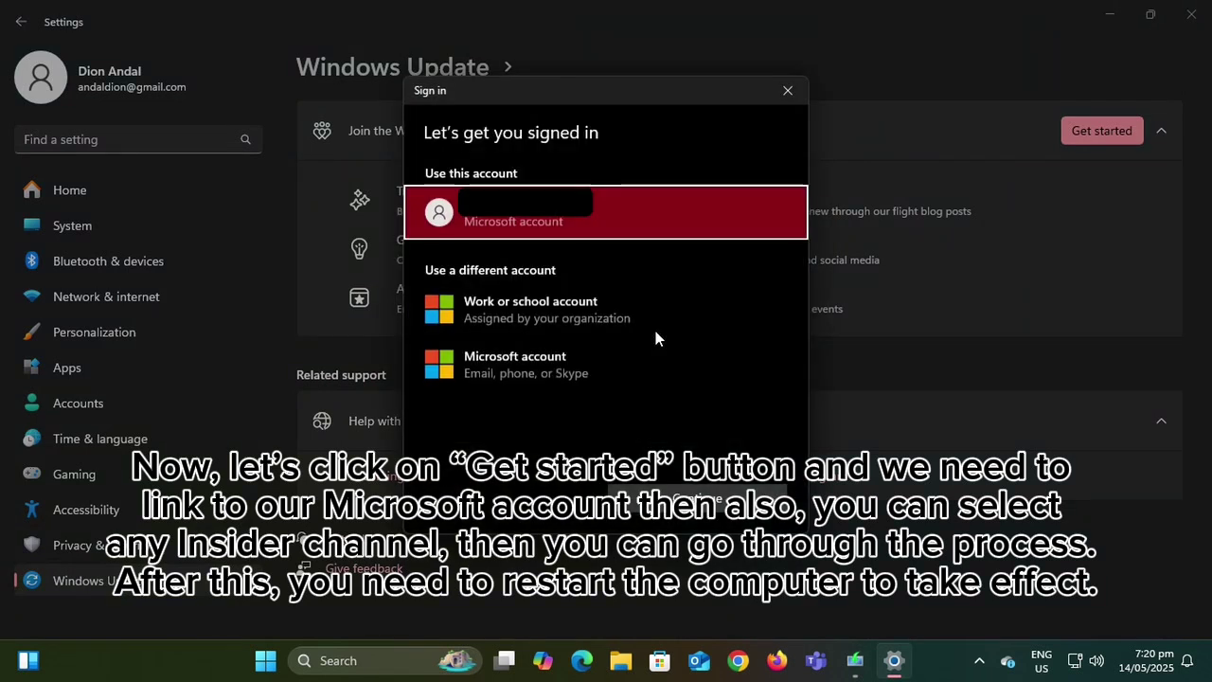
{"action": "left_click", "coordinate": [682, 498]}
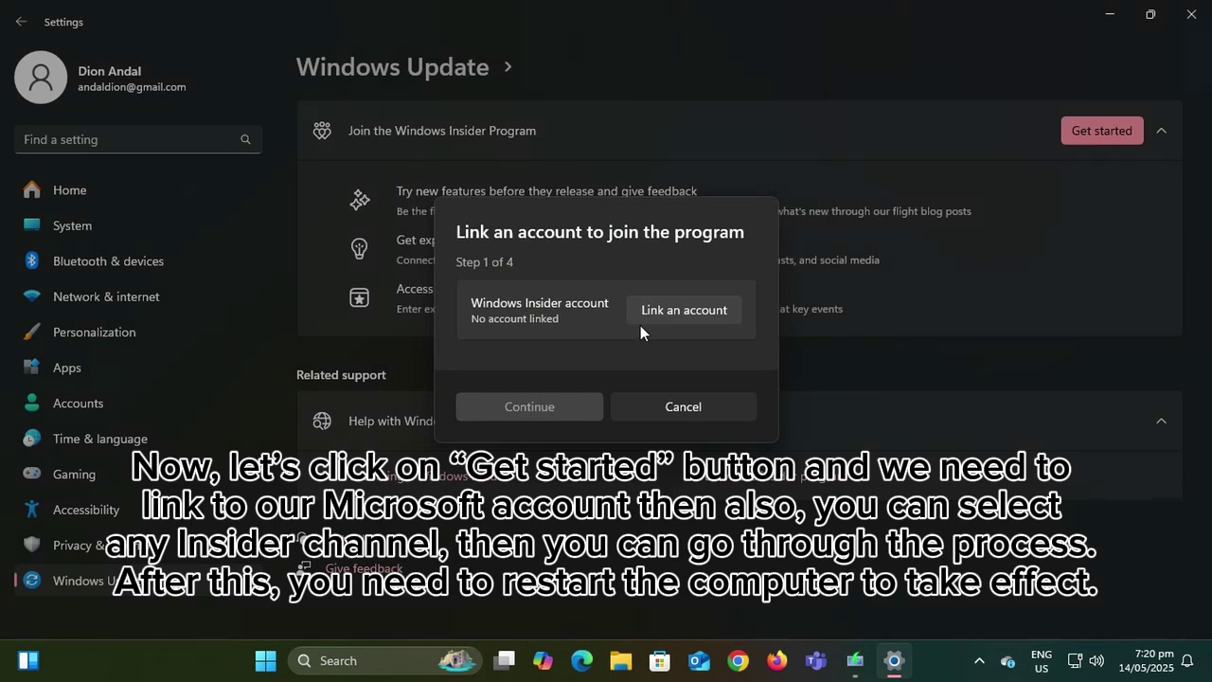
{"action": "left_click", "coordinate": [561, 405]}
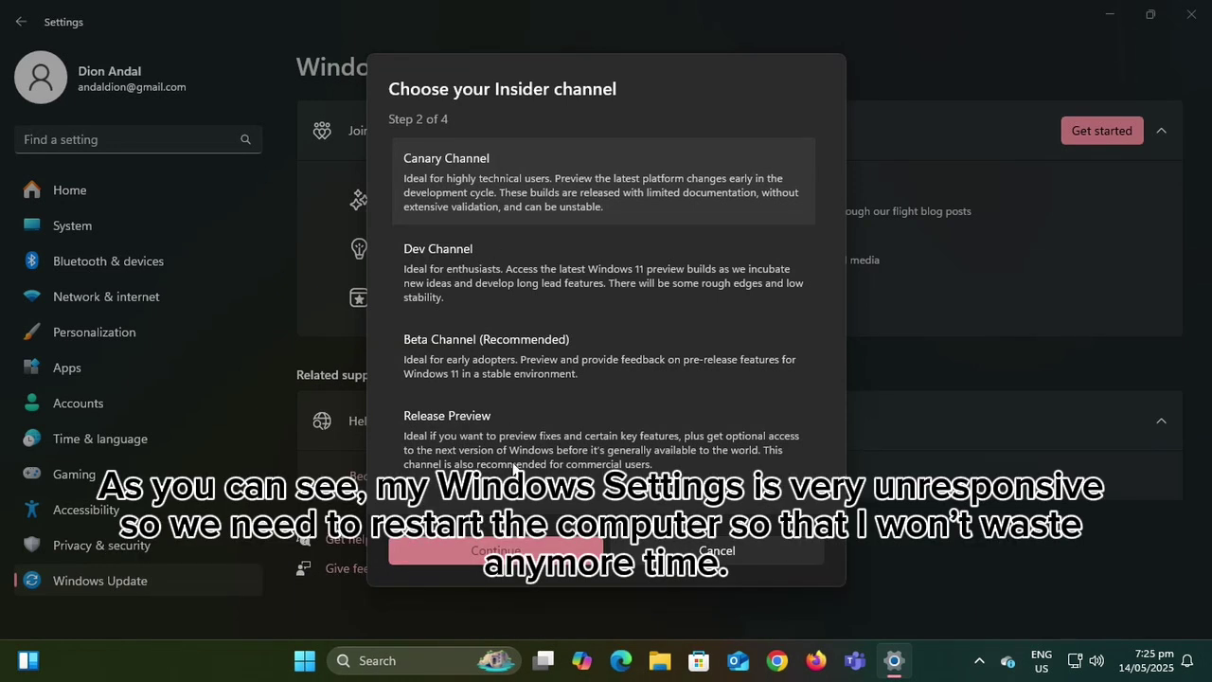
Close Settings without choosing an Insider channel and restart the computer.
{"action": "left_click", "coordinate": [1198, 15]}
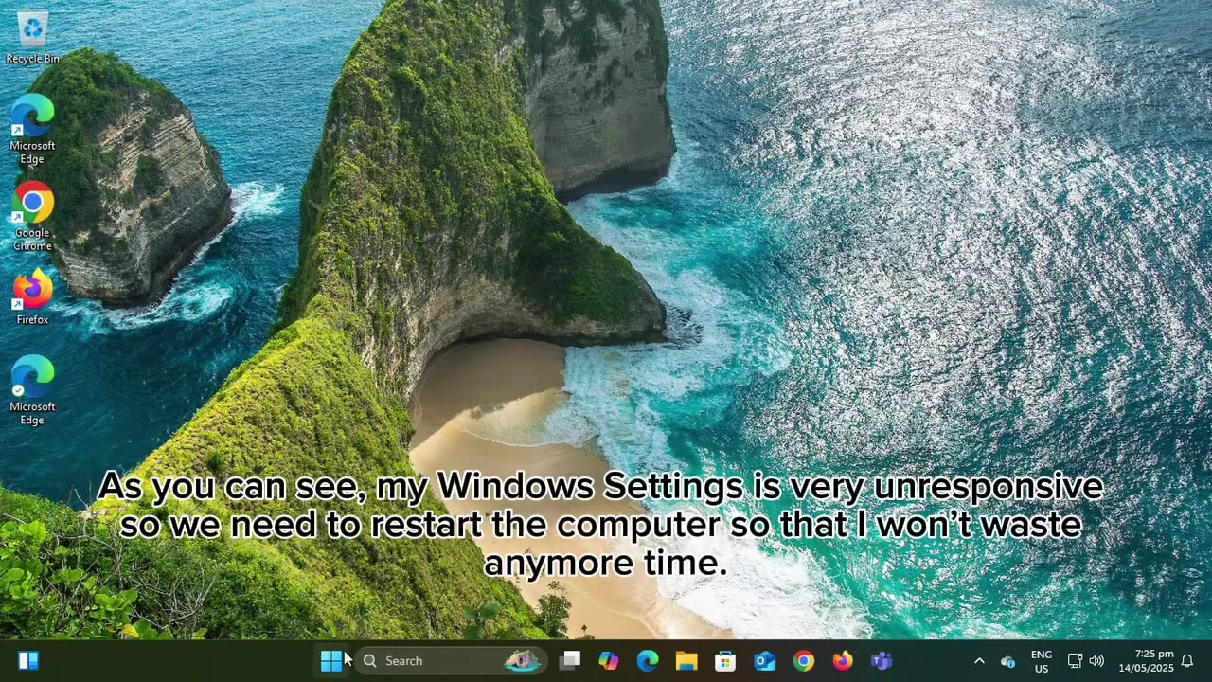
{"action": "left_click", "coordinate": [331, 659]}
{"action": "left_click", "coordinate": [826, 599]}
{"action": "left_click", "coordinate": [653, 611]}
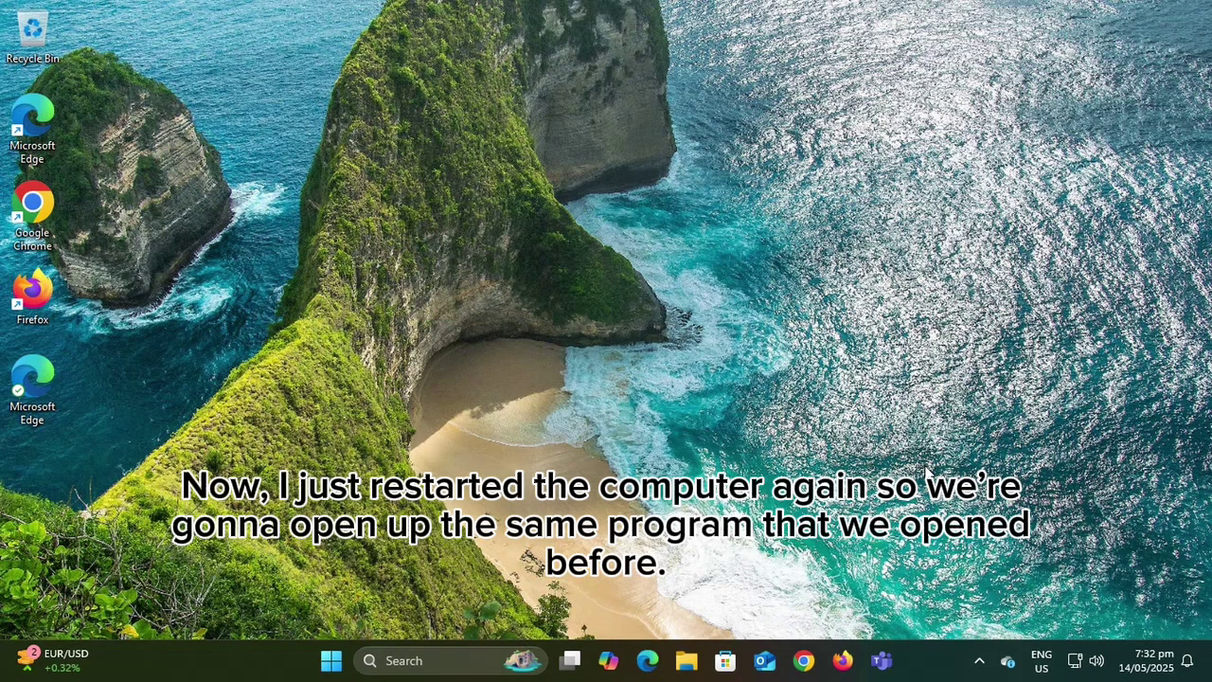
Try to start Windows 11 Setup from the setup application on the DVD drive and approve its administrator access.
{"action": "key", "text": "super+e"}
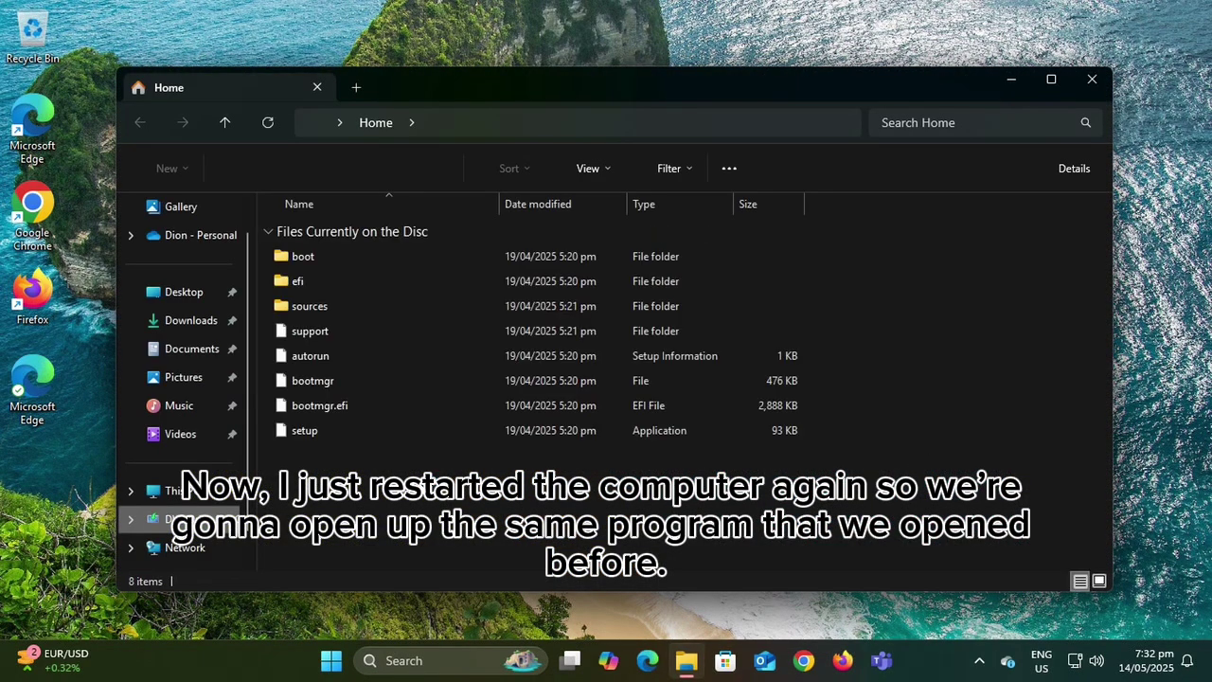
{"action": "double_click", "coordinate": [296, 430]}
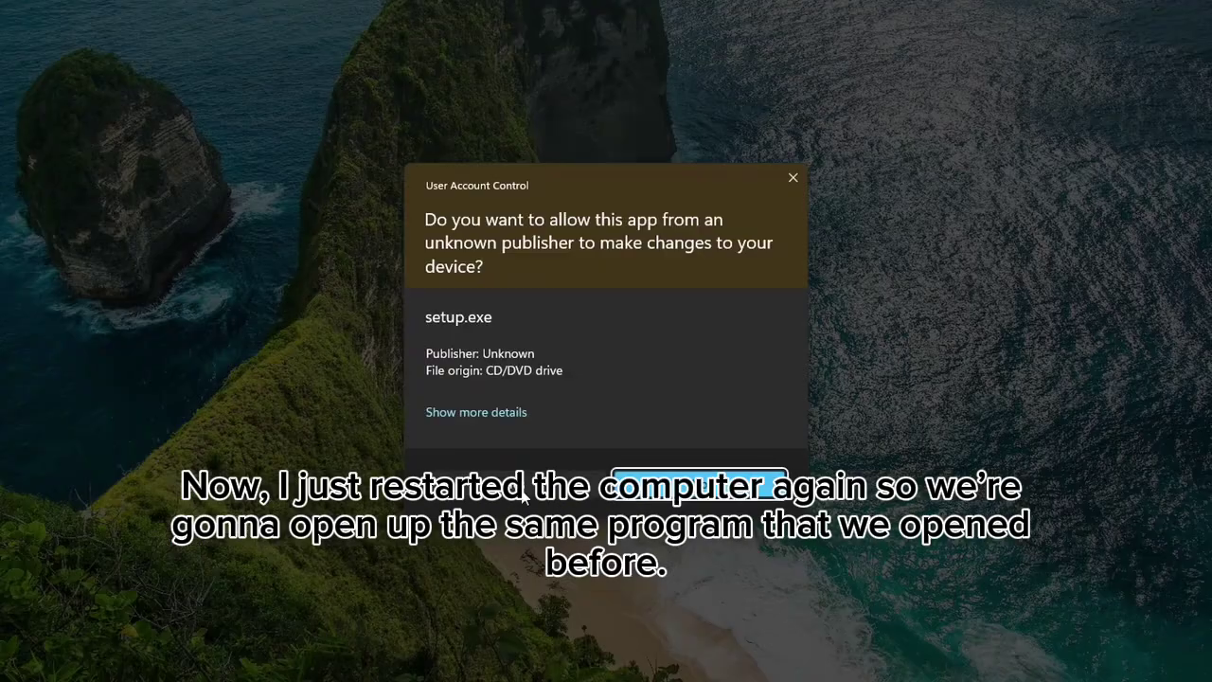
{"action": "left_click", "coordinate": [524, 493]}
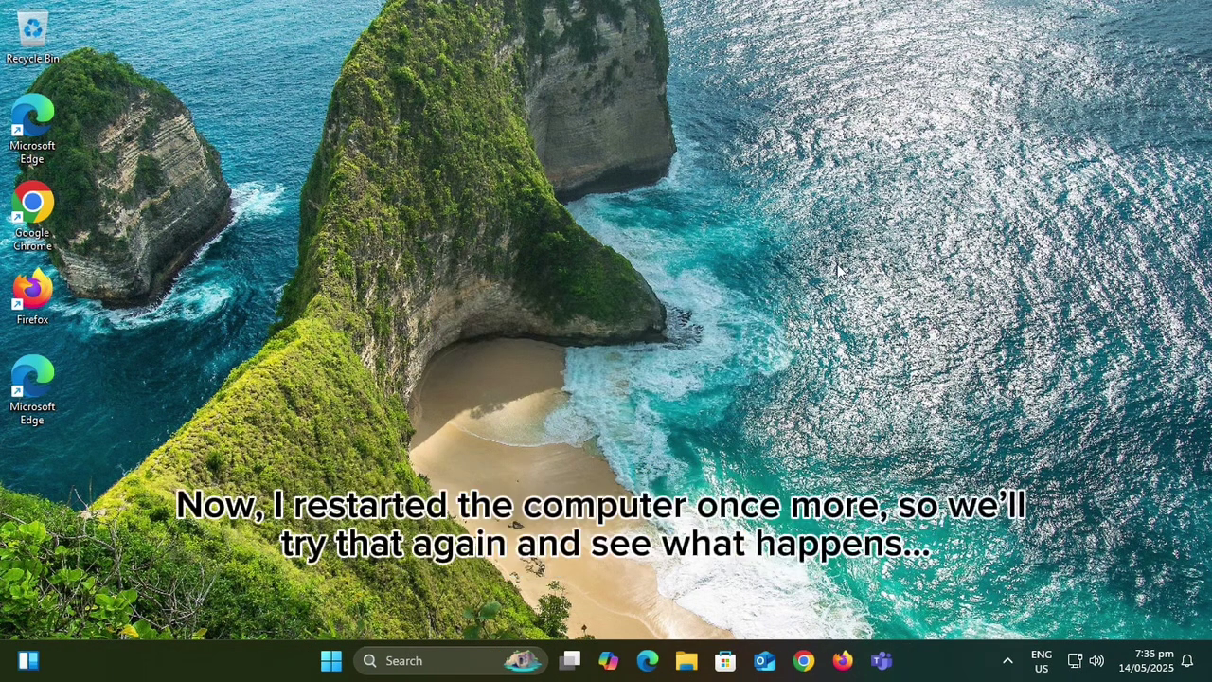
Run the setup application from the DVD drive again, allow it to make changes, and close File Explorer.
{"action": "left_click_drag", "start_coordinate": [354, 446], "coordinate": [942, 232]}
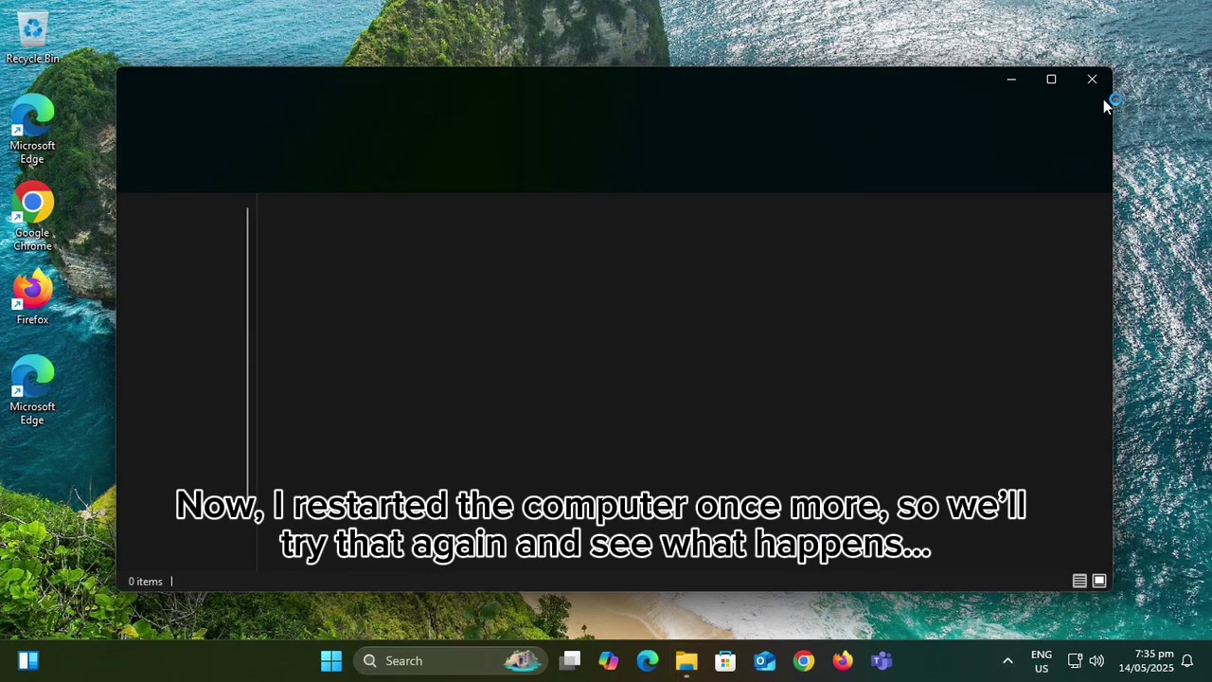
{"action": "left_click", "coordinate": [1018, 147]}
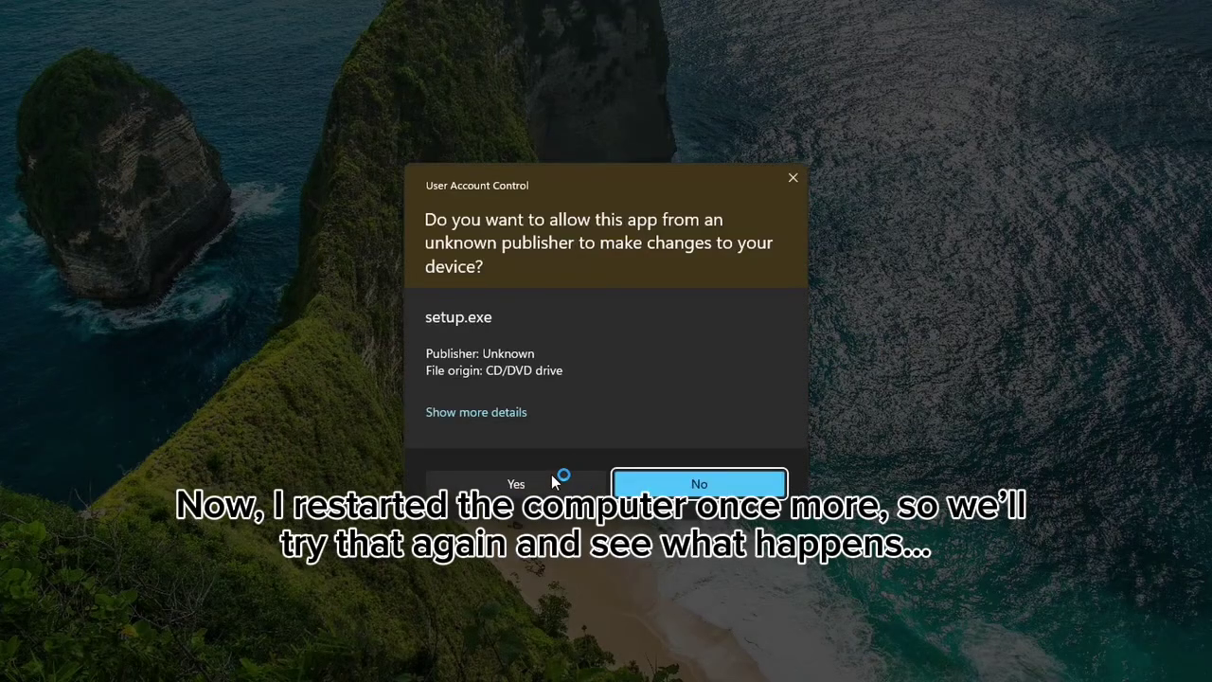
{"action": "left_click", "coordinate": [551, 479]}
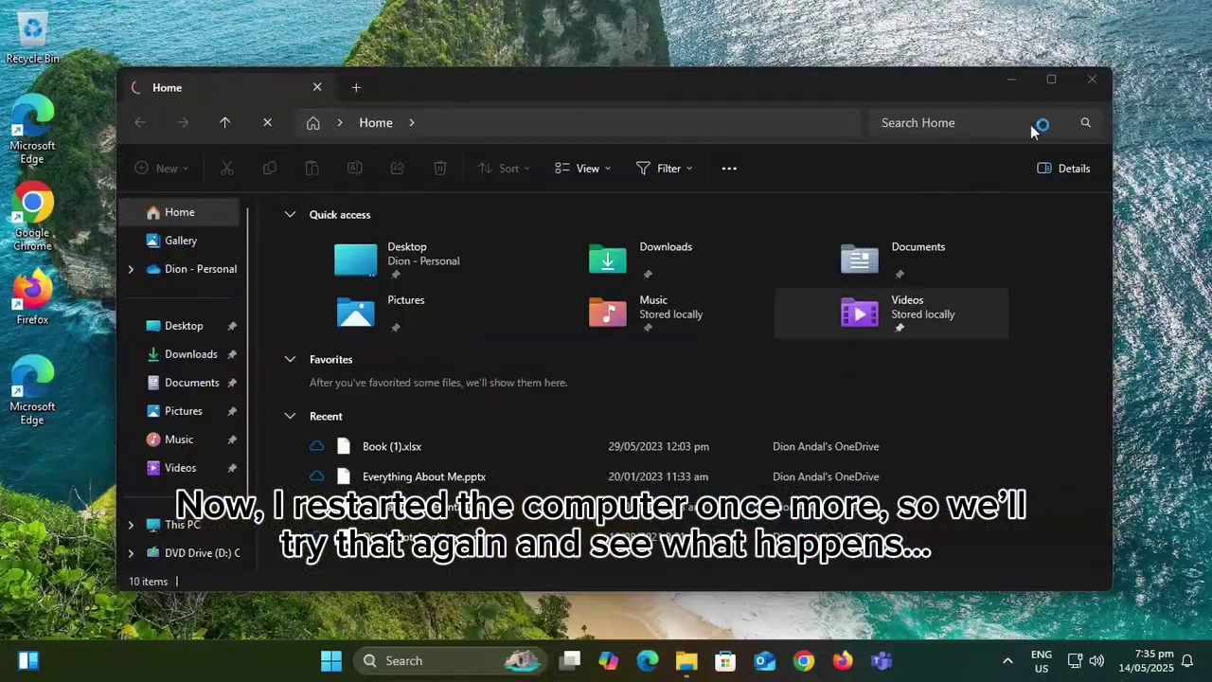
{"action": "left_click", "coordinate": [1097, 81]}
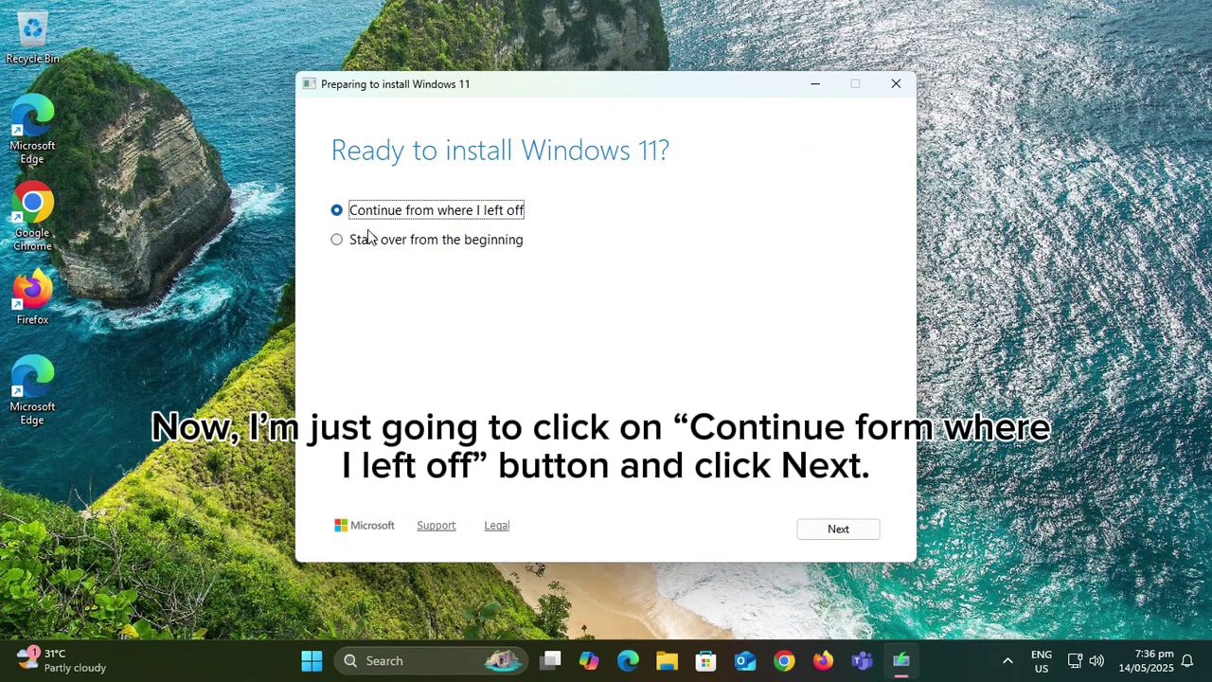
Continue Windows 11 Setup from where it left off and enable trust for flight-signed builds.
{"action": "left_click", "coordinate": [834, 529]}
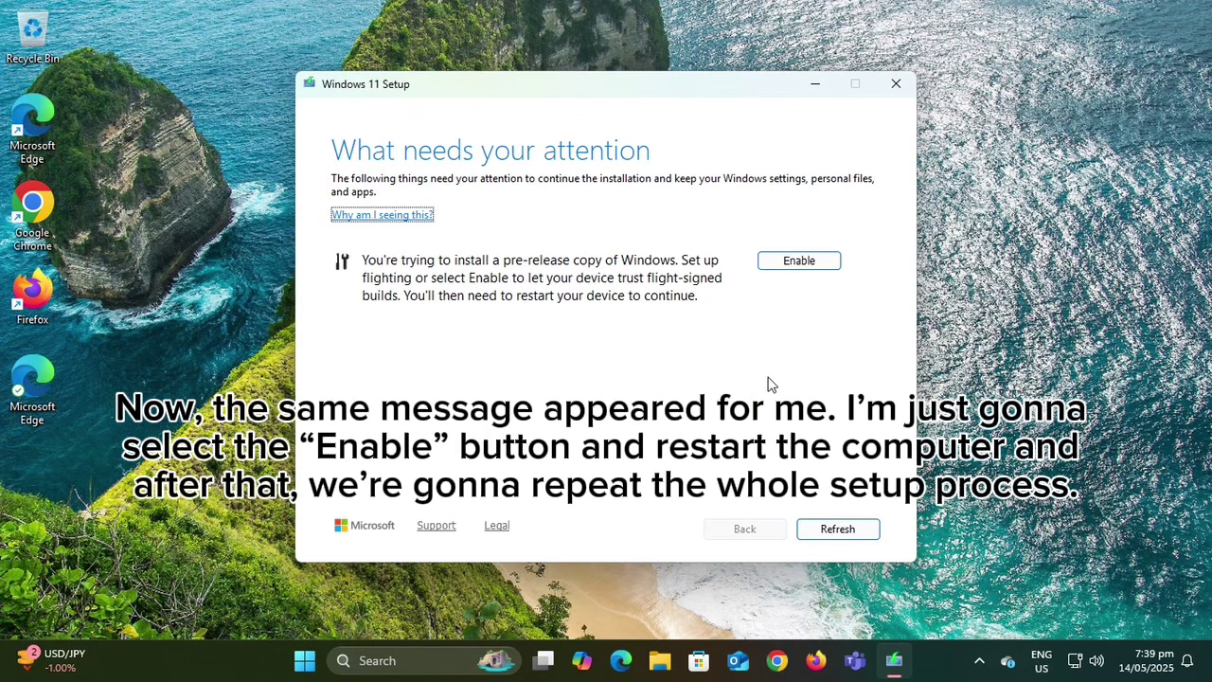
{"action": "left_click", "coordinate": [771, 265]}
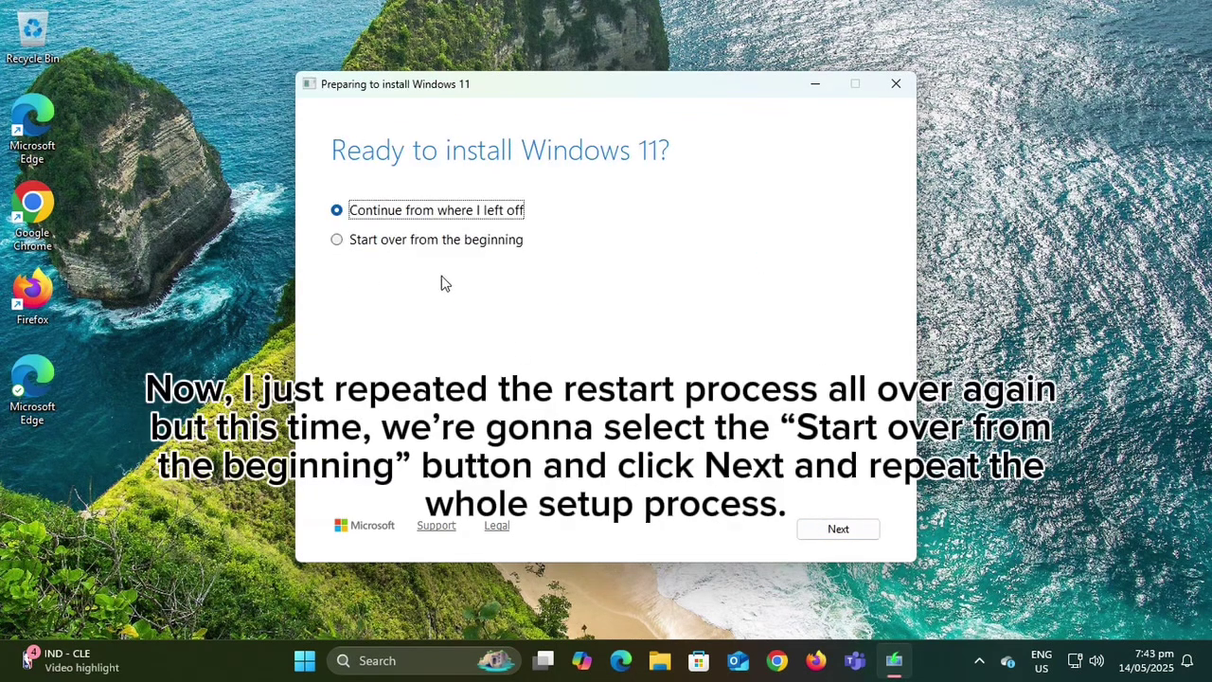
Set Windows 11 Setup to start over from the beginning and proceed with the installation.
{"action": "left_click", "coordinate": [445, 242]}
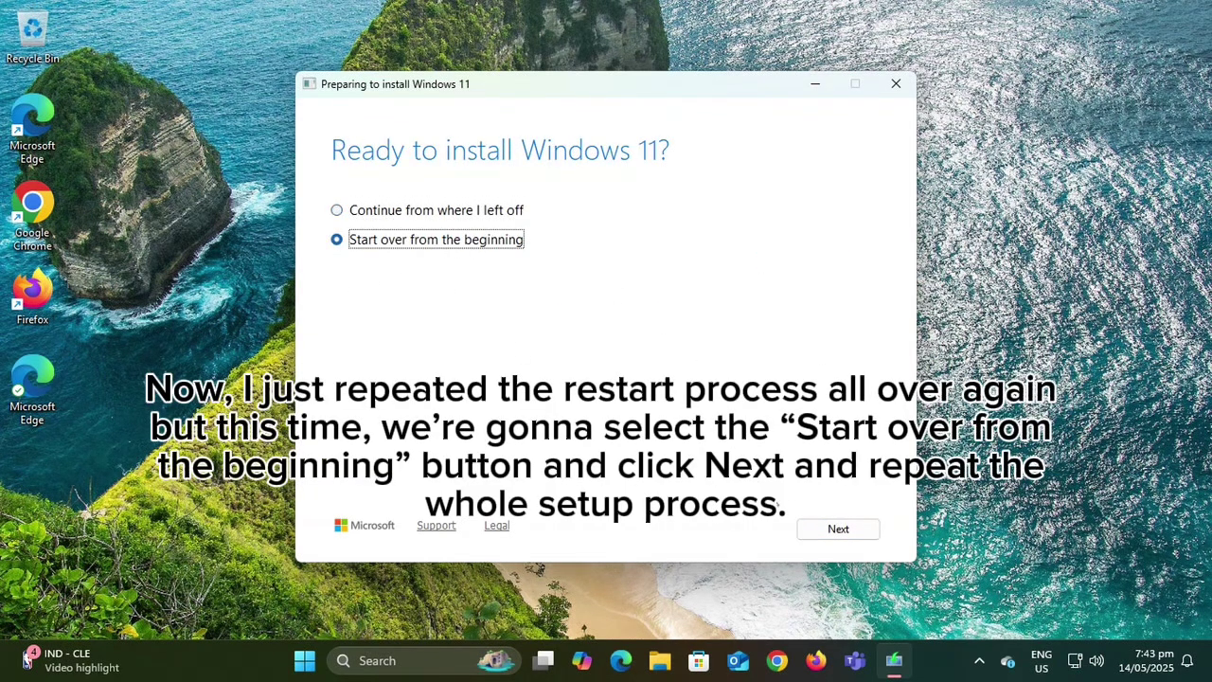
{"action": "left_click", "coordinate": [833, 532]}
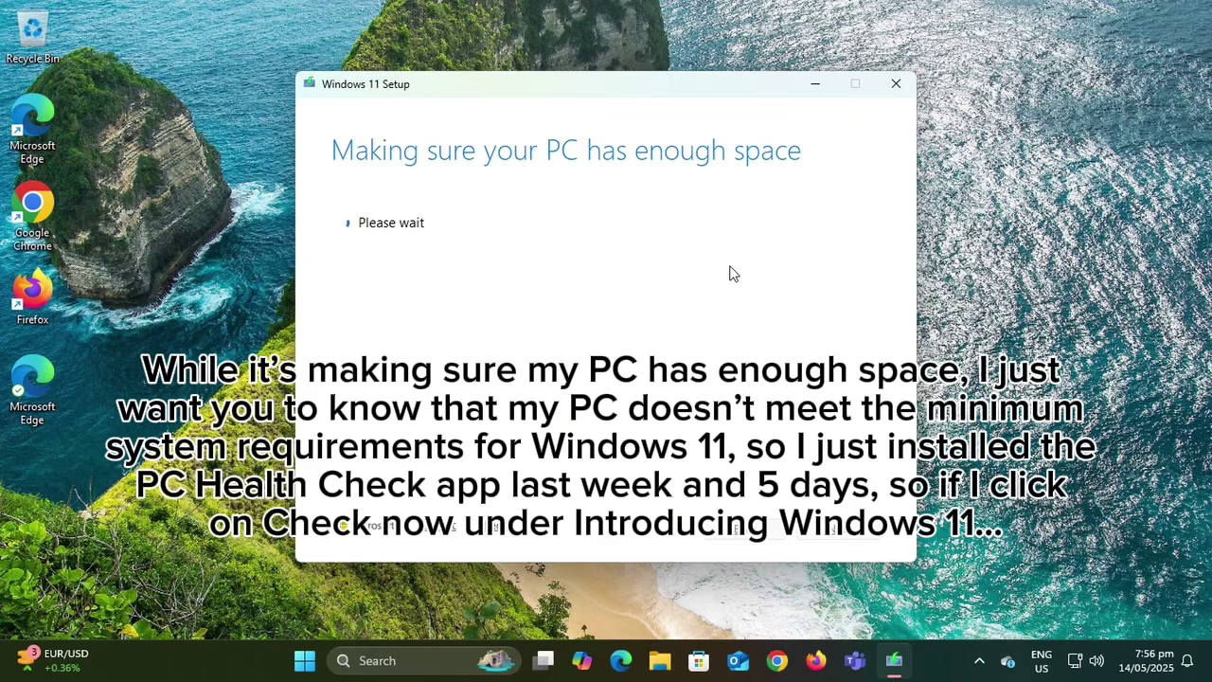
Open PC Health Check from the list of all installed apps while Windows 11 Setup is running.
{"action": "left_click", "coordinate": [462, 606]}
{"action": "key", "text": "super"}
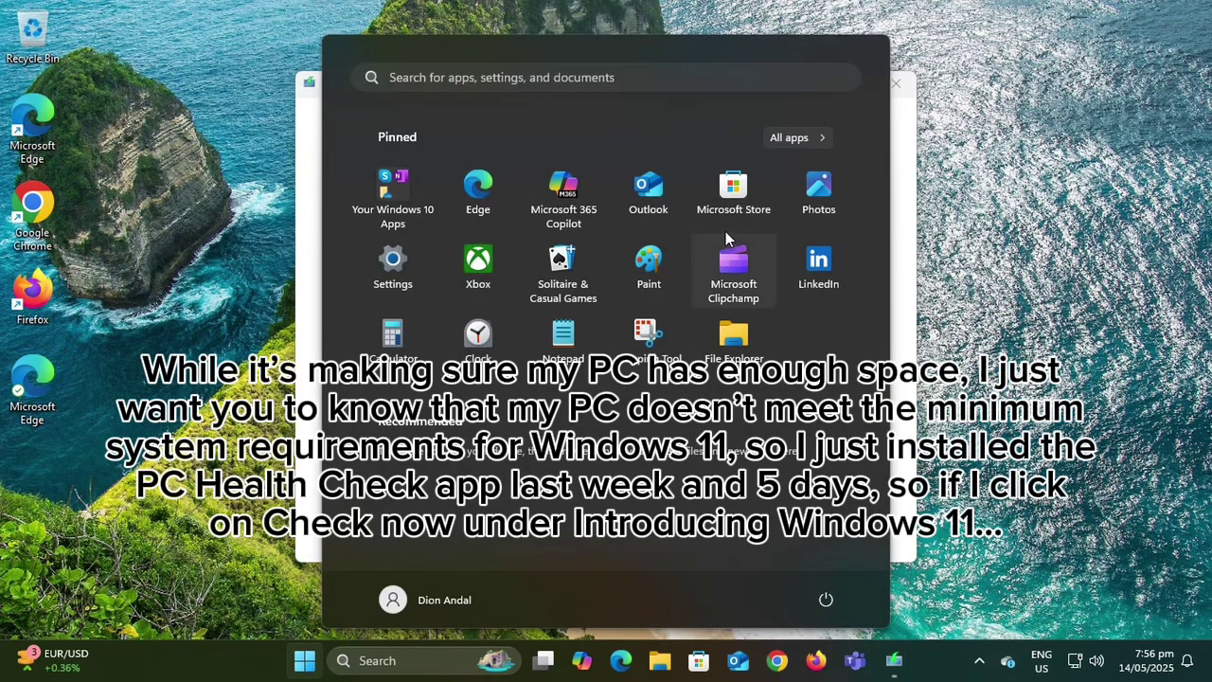
{"action": "left_click", "coordinate": [789, 137]}
{"action": "scroll", "coordinate": [597, 423], "scroll_direction": "down", "scroll_amount": 5}
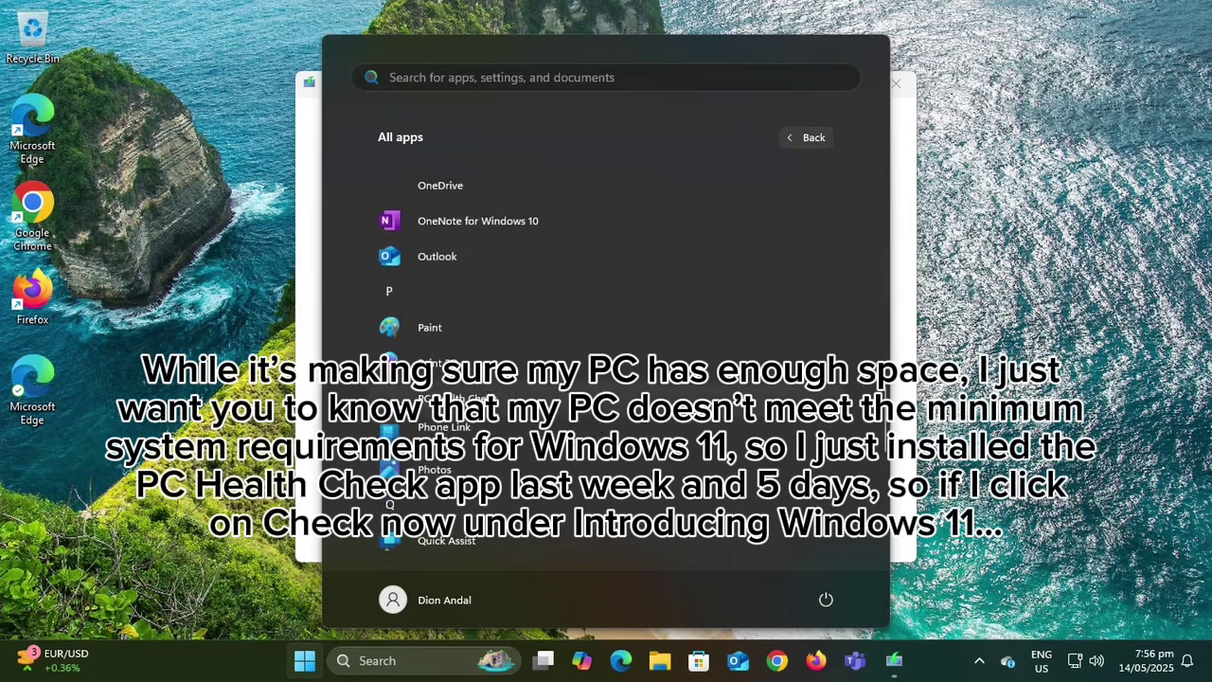
{"action": "left_click", "coordinate": [504, 391]}
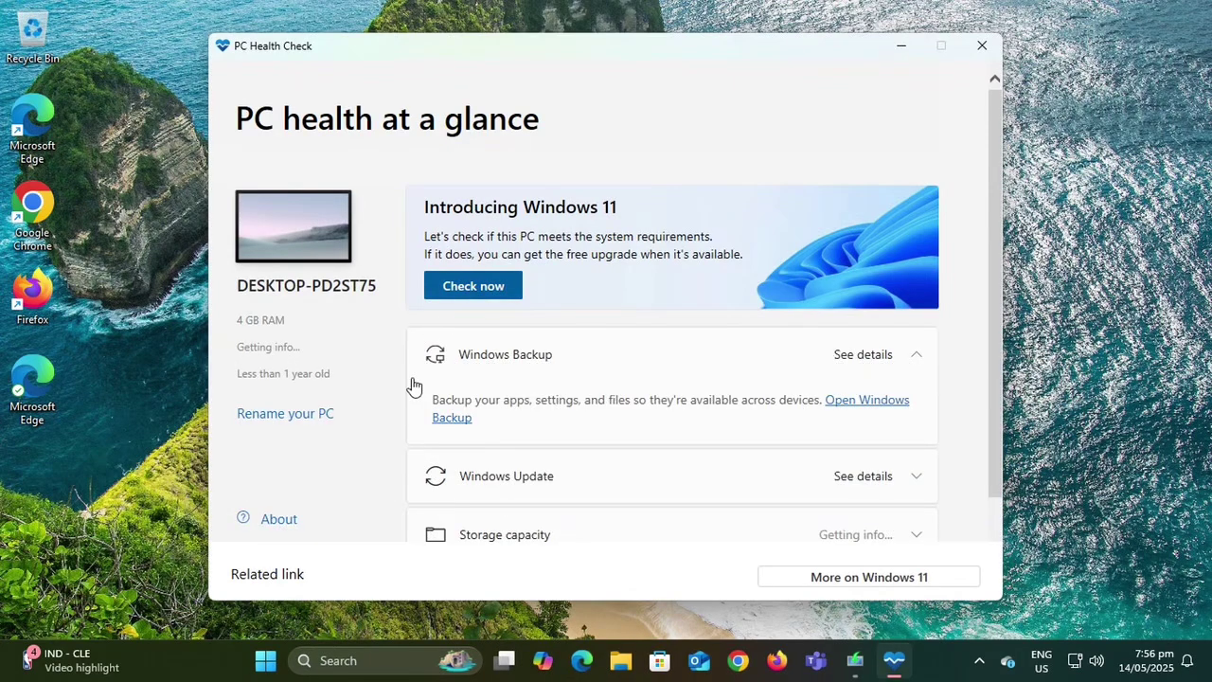
Check this PC against the Windows 11 system requirements and review all the detailed results.
{"action": "left_click", "coordinate": [473, 285]}
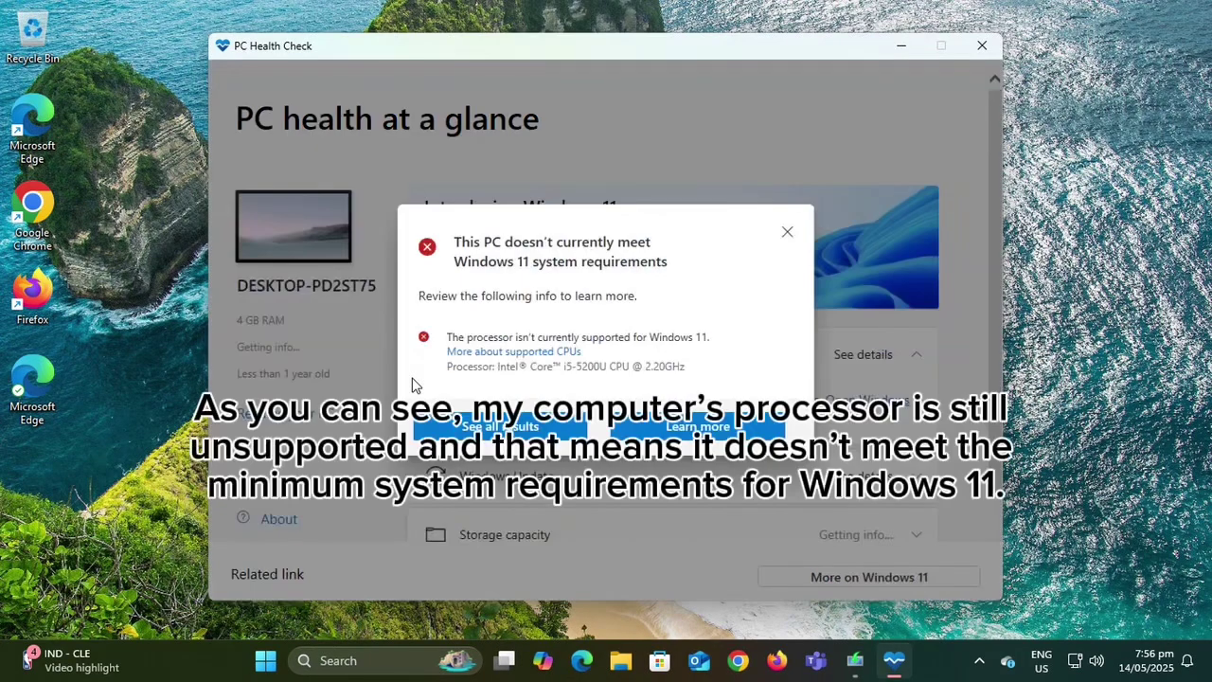
{"action": "left_click", "coordinate": [493, 425]}
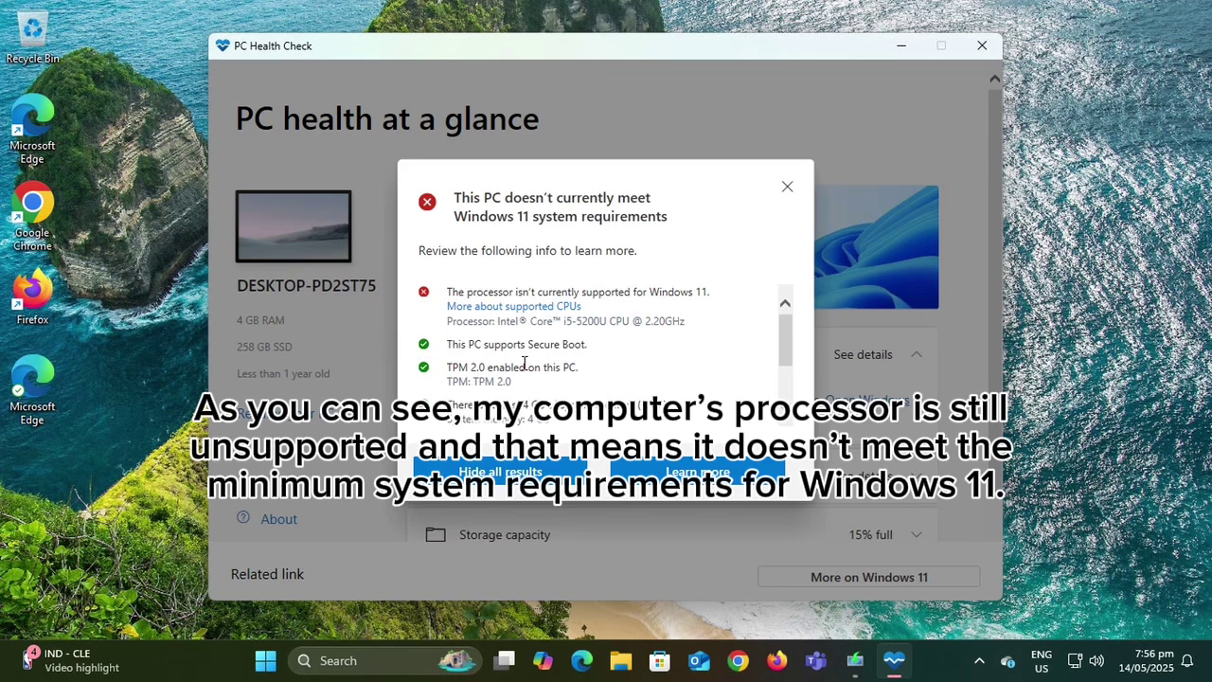
{"action": "scroll", "coordinate": [524, 364], "scroll_direction": "down", "scroll_amount": 3}
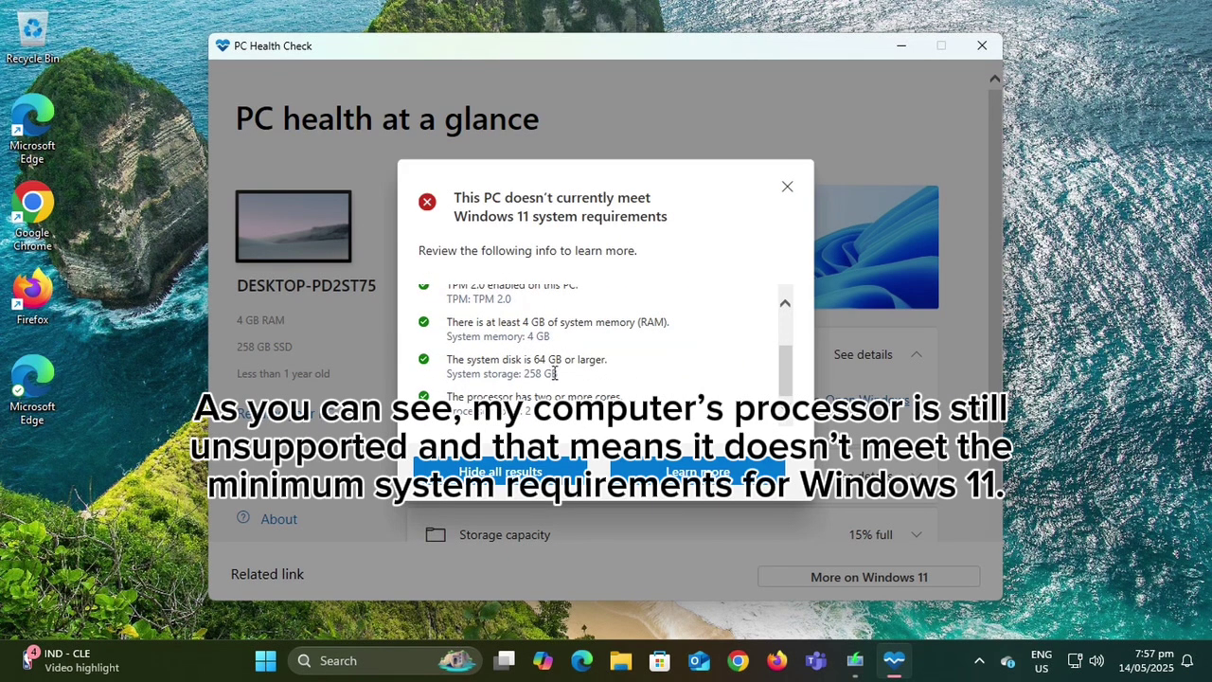
{"action": "scroll", "coordinate": [554, 374], "scroll_direction": "up", "scroll_amount": 3}
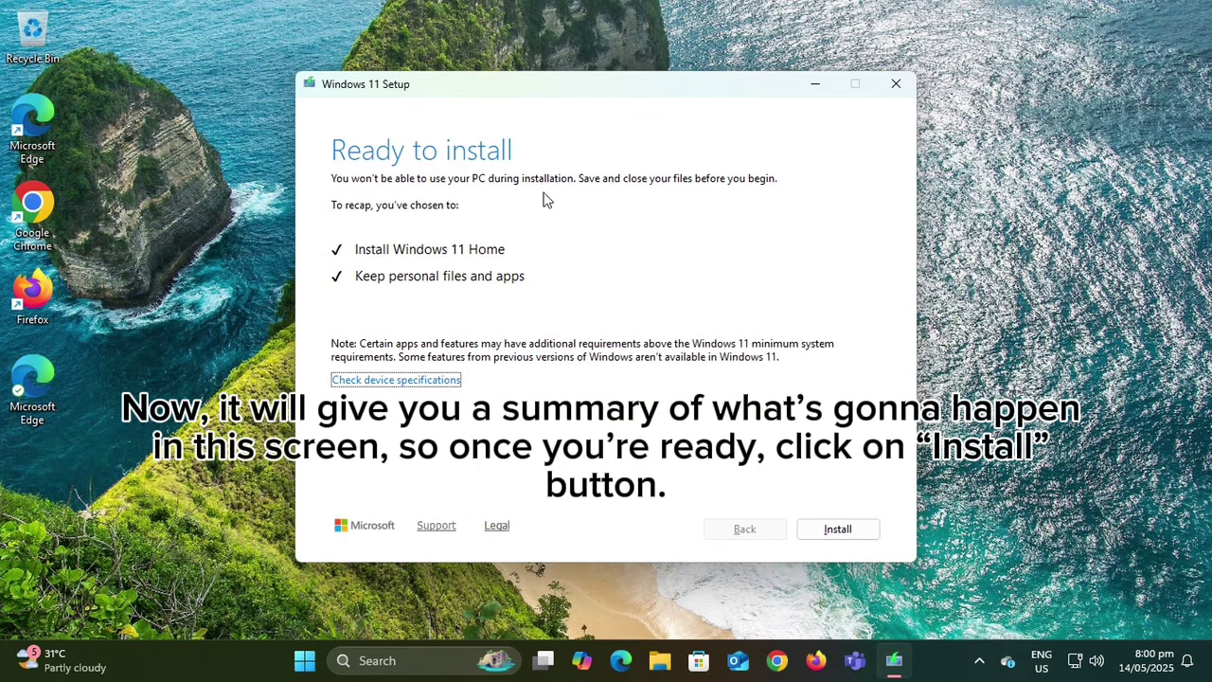
Install Windows 11 Home keeping personal files and apps, and sign in with the account PIN once the upgrade finishes.
{"action": "left_click", "coordinate": [832, 531]}
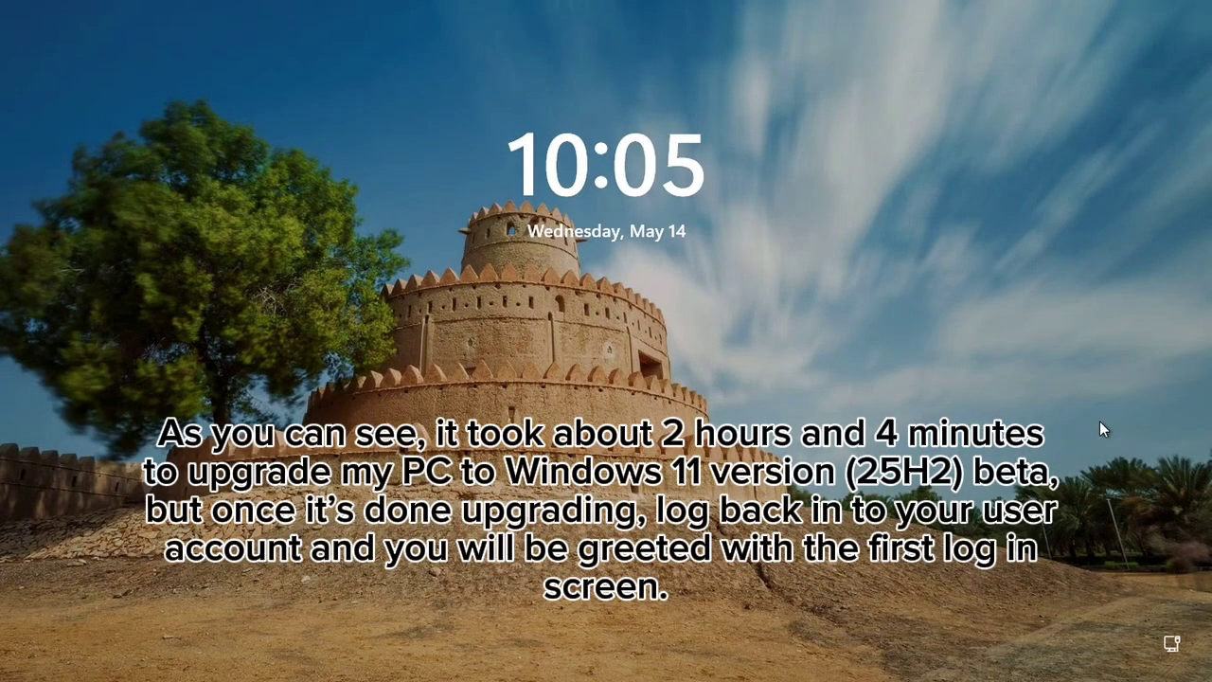
{"action": "left_click", "coordinate": [1099, 429]}
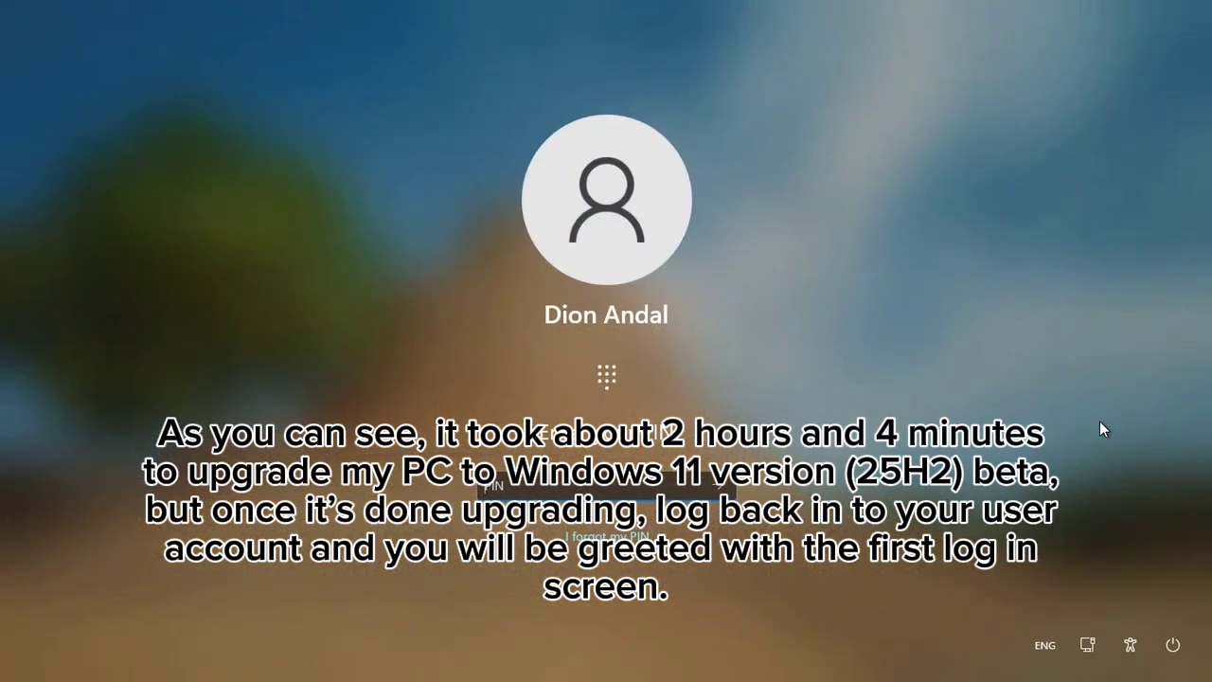
{"action": "type", "text": "••"}
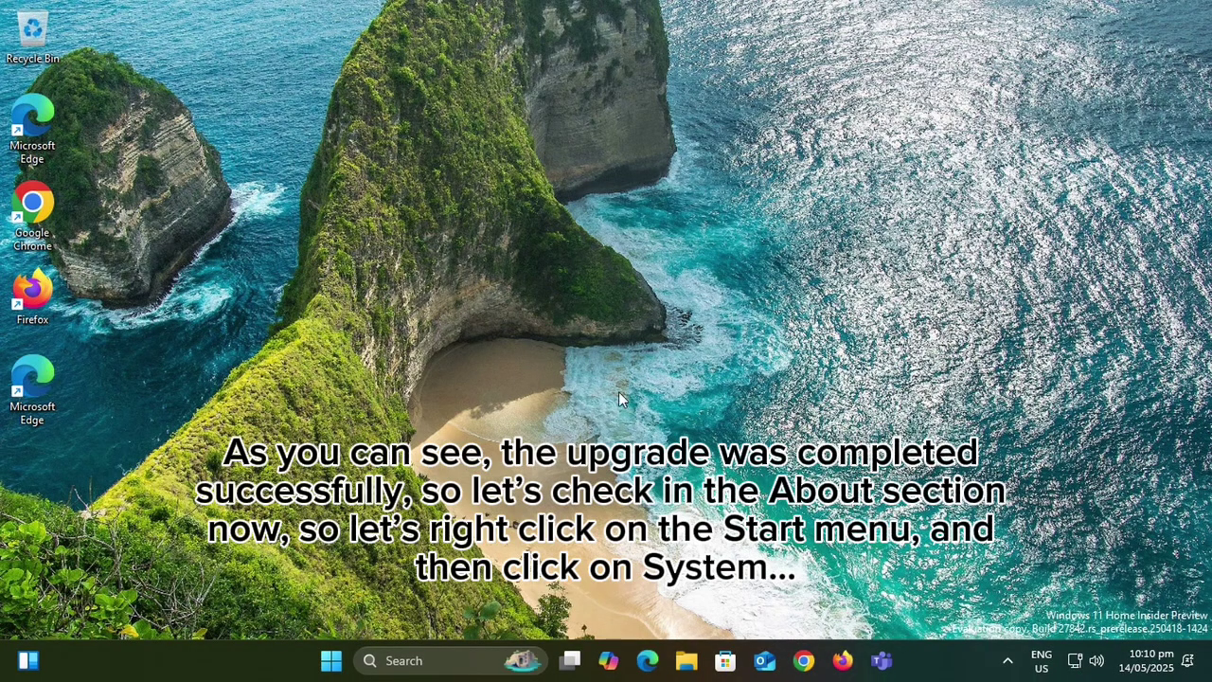
Open the System About page and examine the Windows specifications, including the edition, version, and OS build.
{"action": "right_click", "coordinate": [338, 666]}
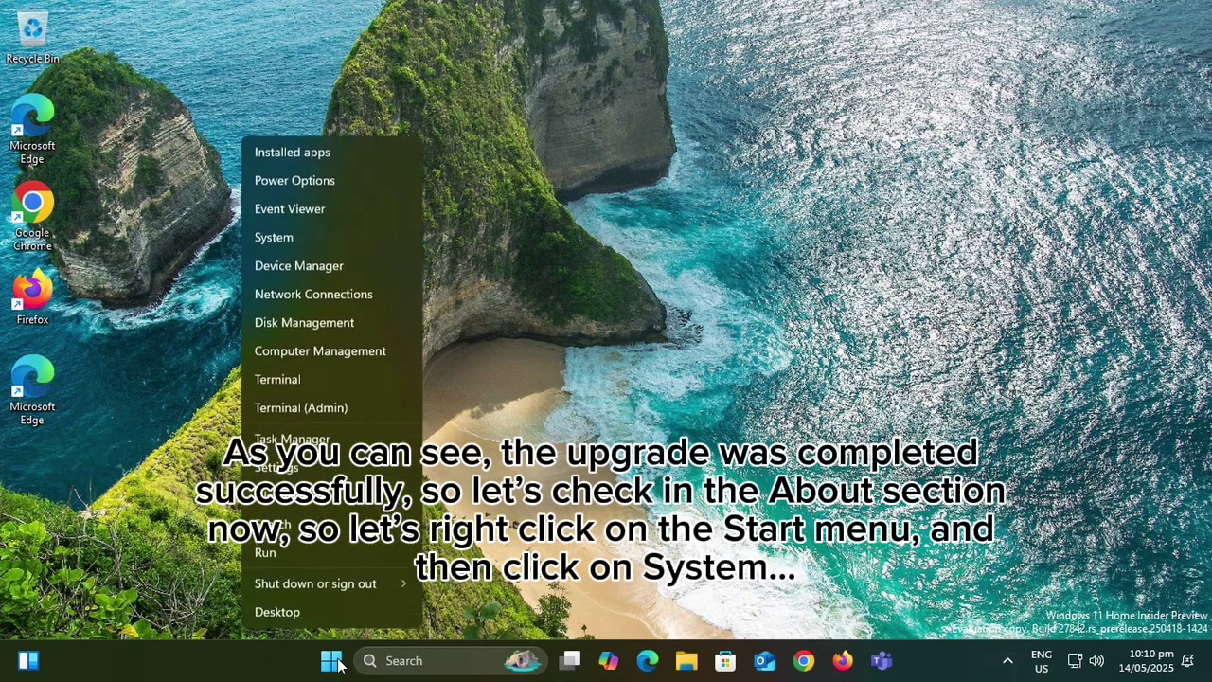
{"action": "left_click", "coordinate": [345, 247]}
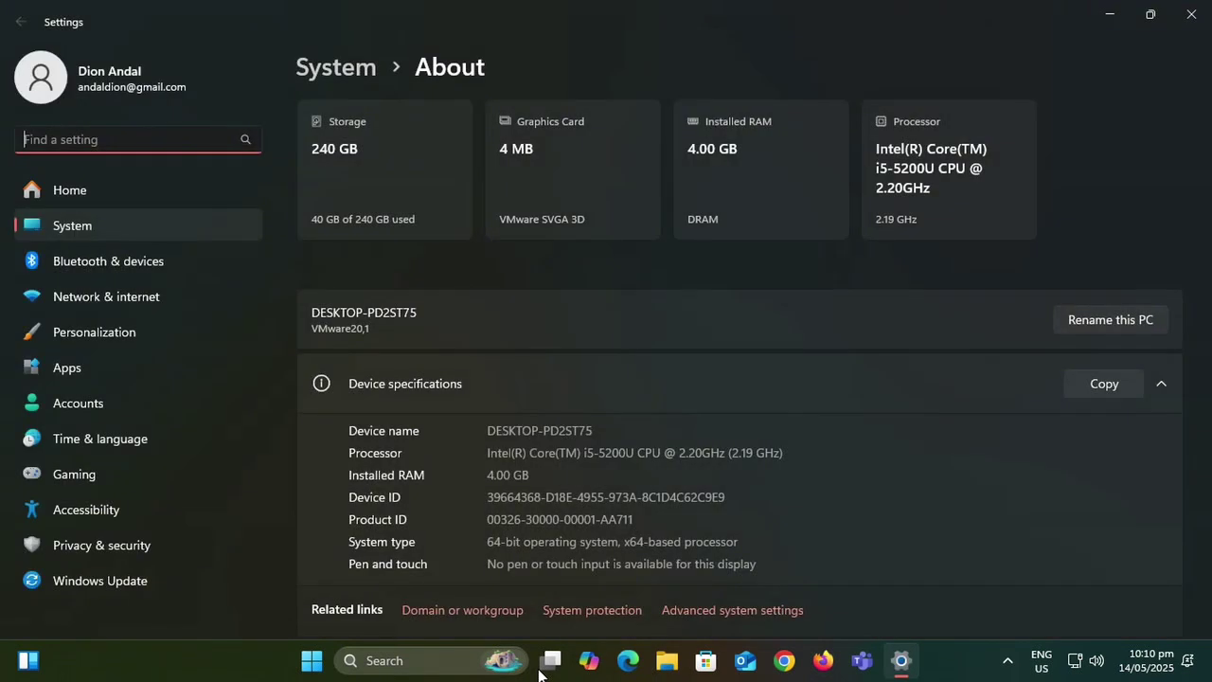
{"action": "scroll", "coordinate": [565, 445], "scroll_direction": "down", "scroll_amount": 5}
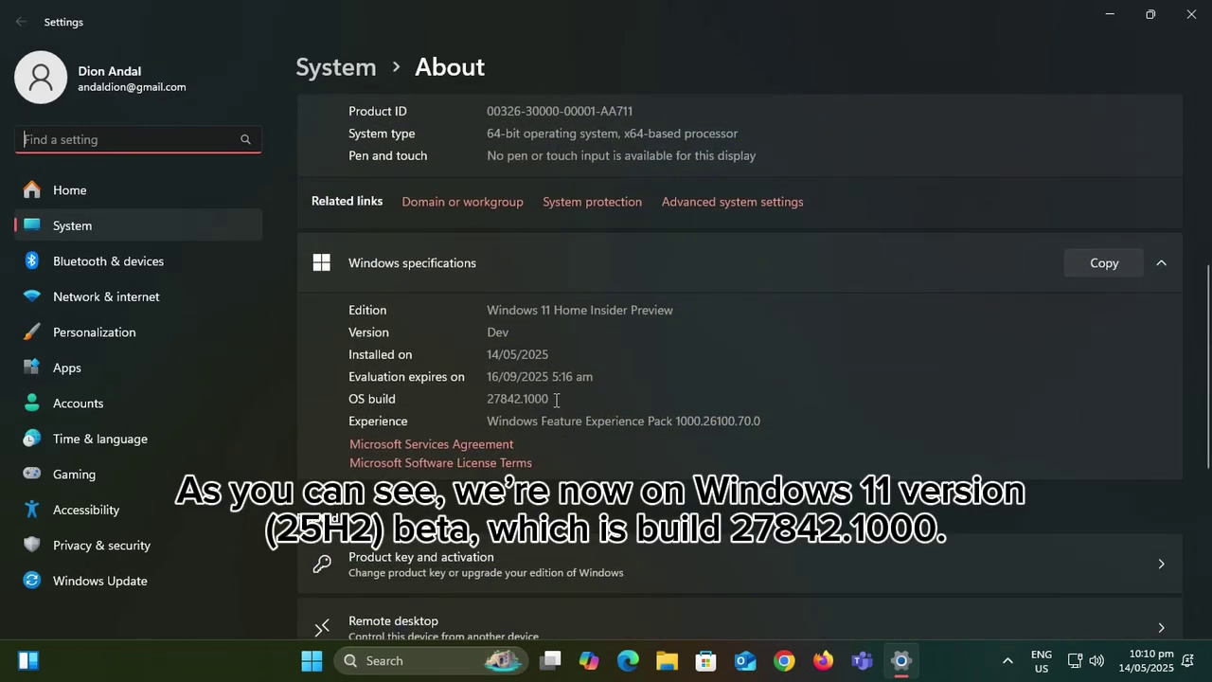
{"action": "left_click_drag", "start_coordinate": [555, 399], "coordinate": [454, 394]}
{"action": "scroll", "coordinate": [455, 386], "scroll_direction": "down", "scroll_amount": 2}
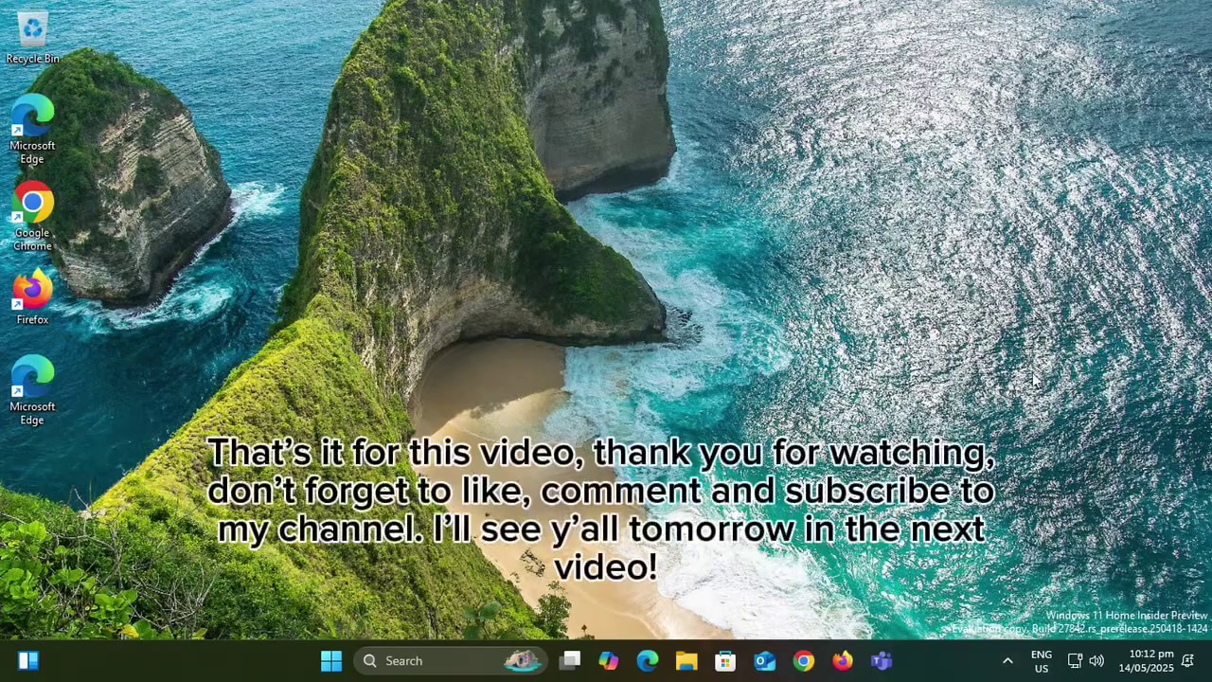
{"action": "left_click", "coordinate": [331, 660]}
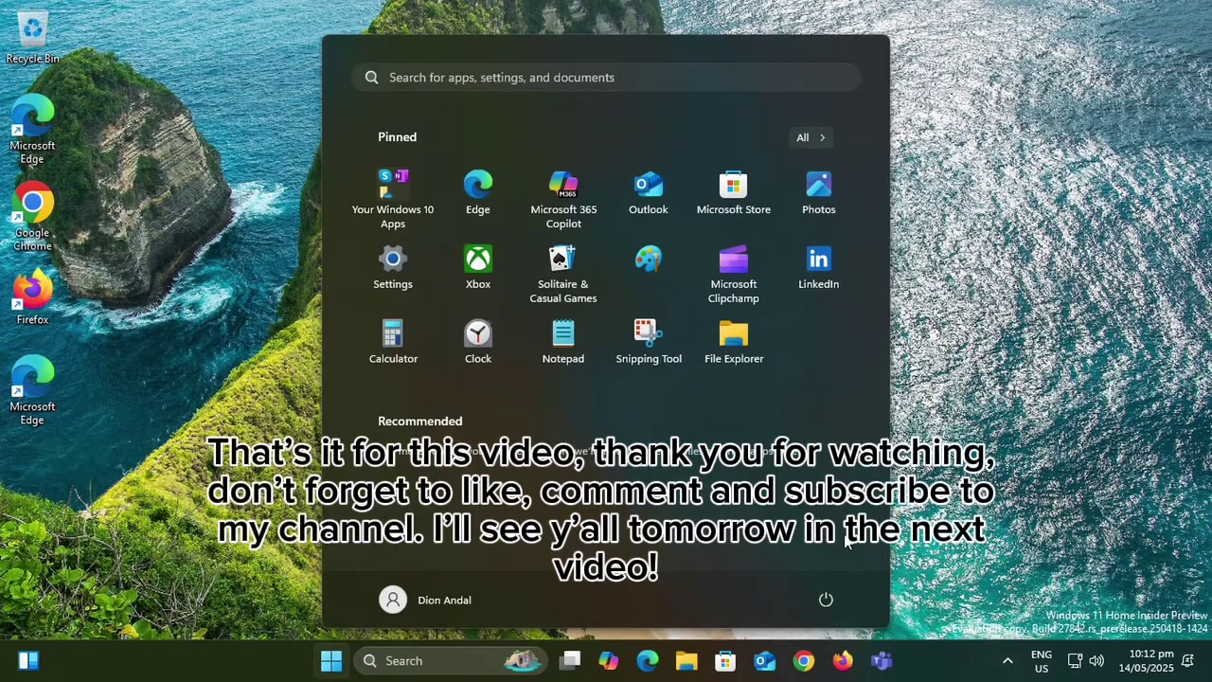